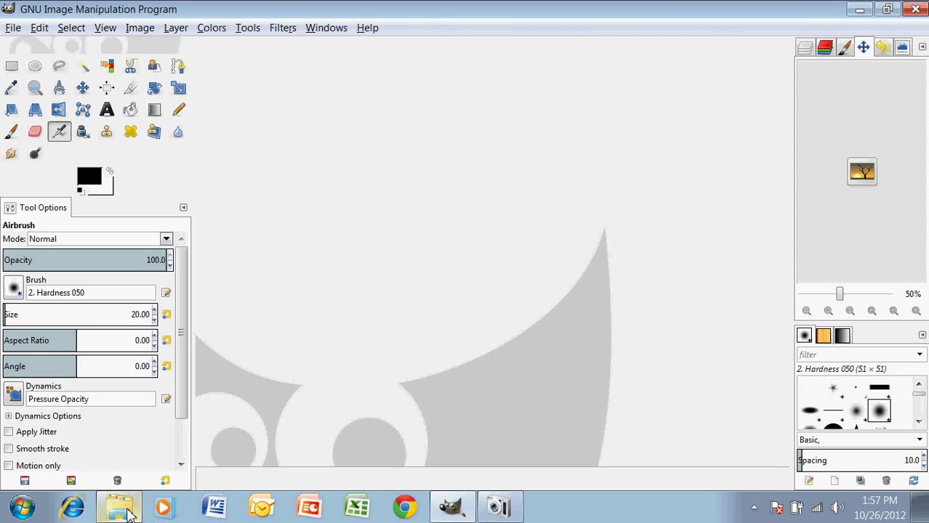
Step: Open woman_bigHair.jpg from the 07 - Layer Masks folder as a new image
click(129, 512)
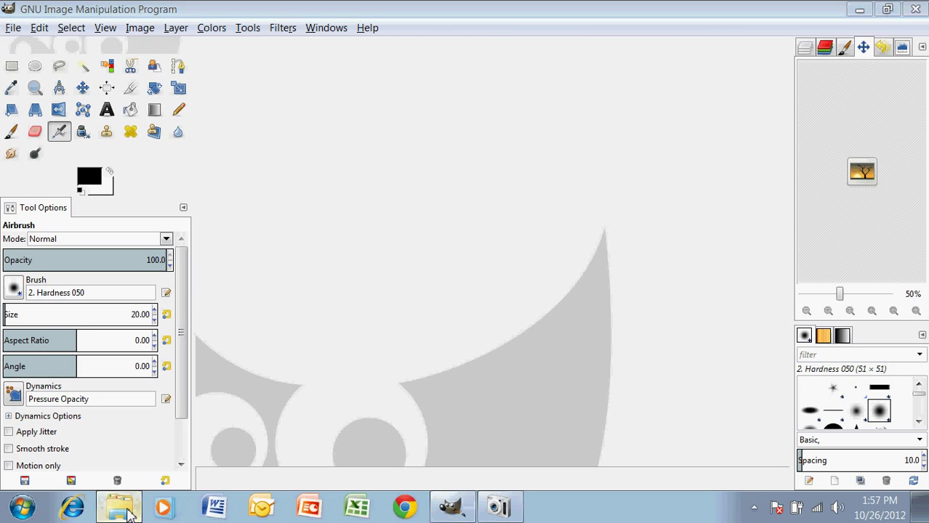
drag(550, 19, 711, 231)
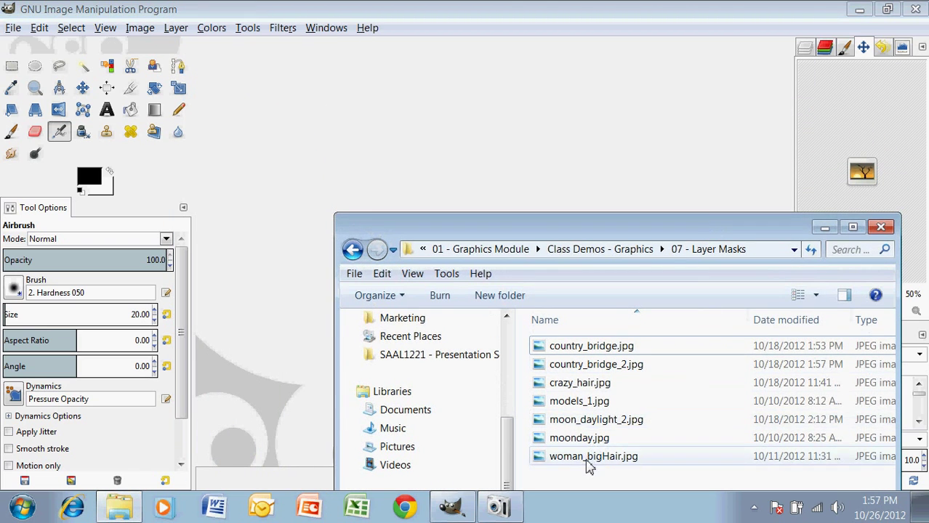
drag(589, 463, 466, 114)
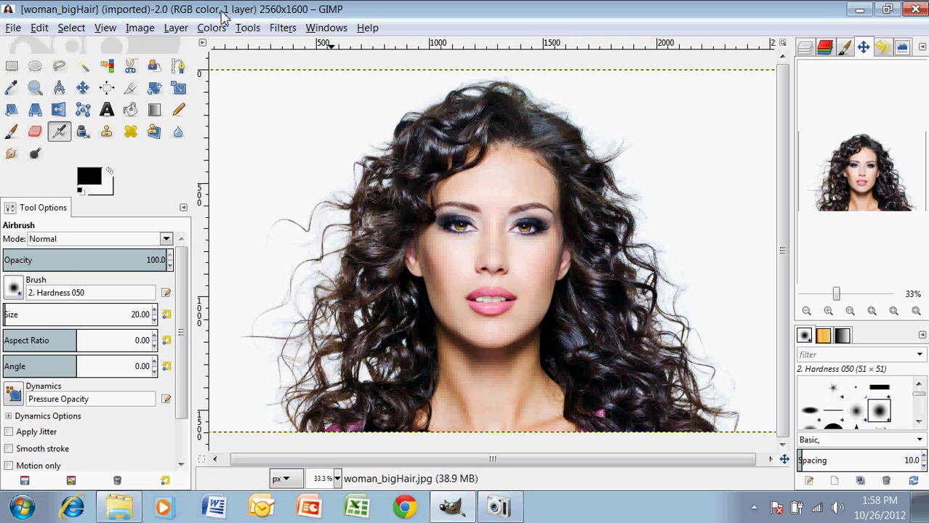
Step: Add an alpha channel to the photo layer
click(176, 28)
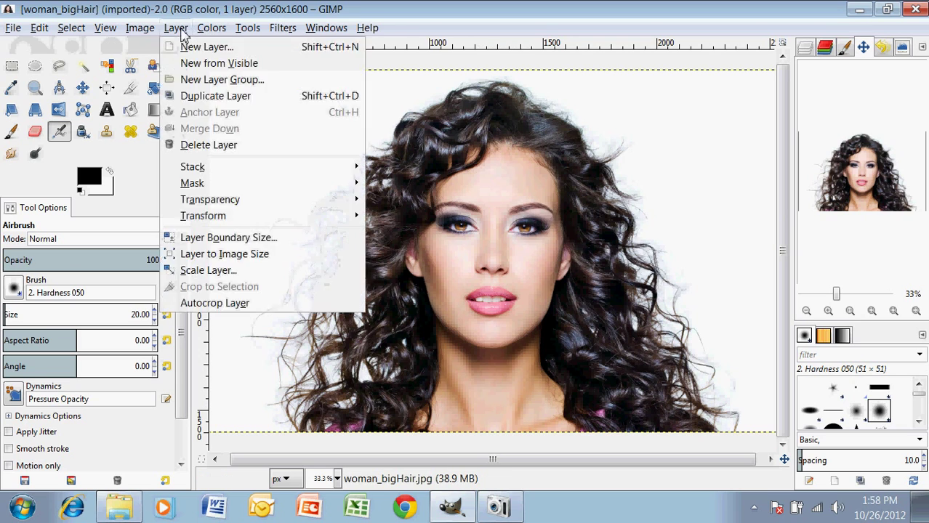
mouse_move(208, 204)
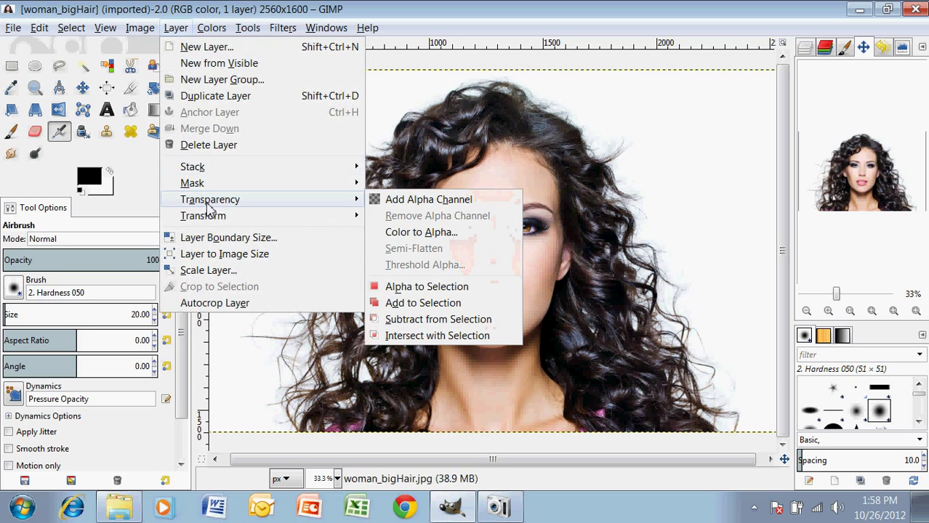
click(465, 201)
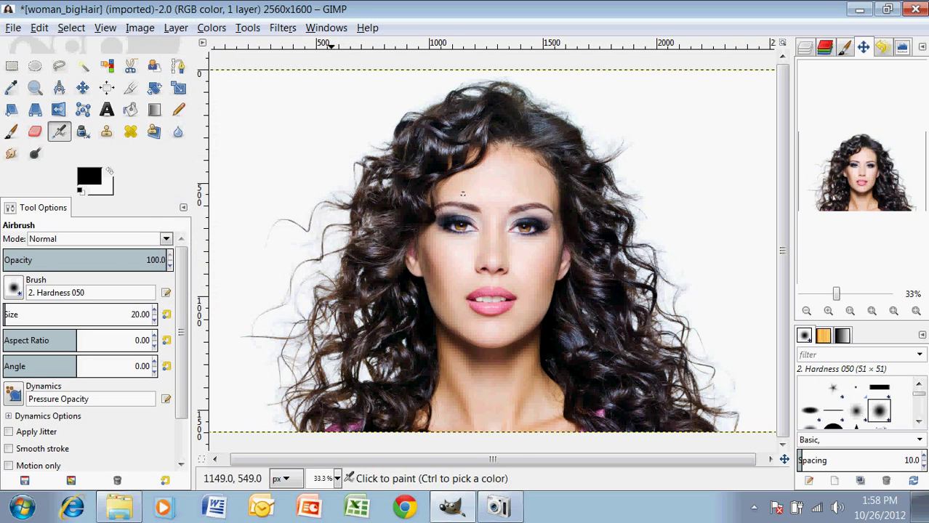
Step: Duplicate the photo layer and rename the copy mask
click(177, 29)
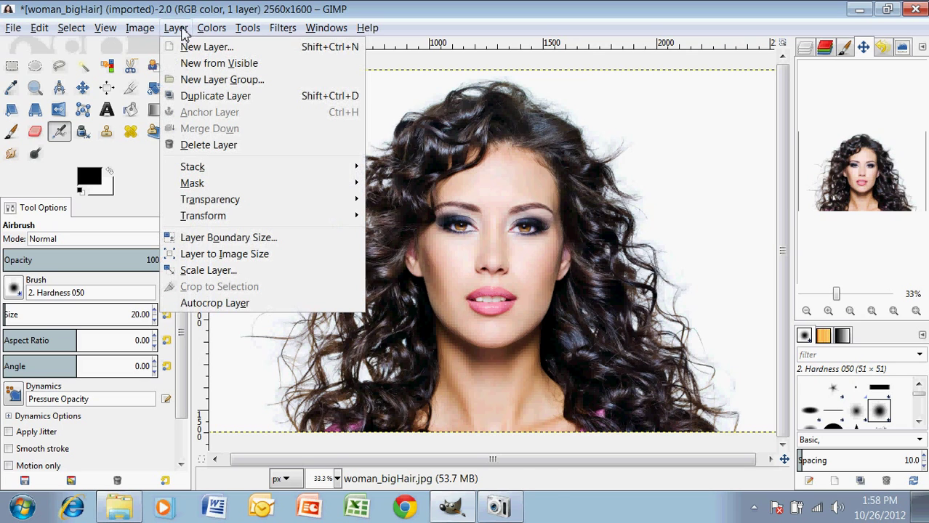
click(213, 101)
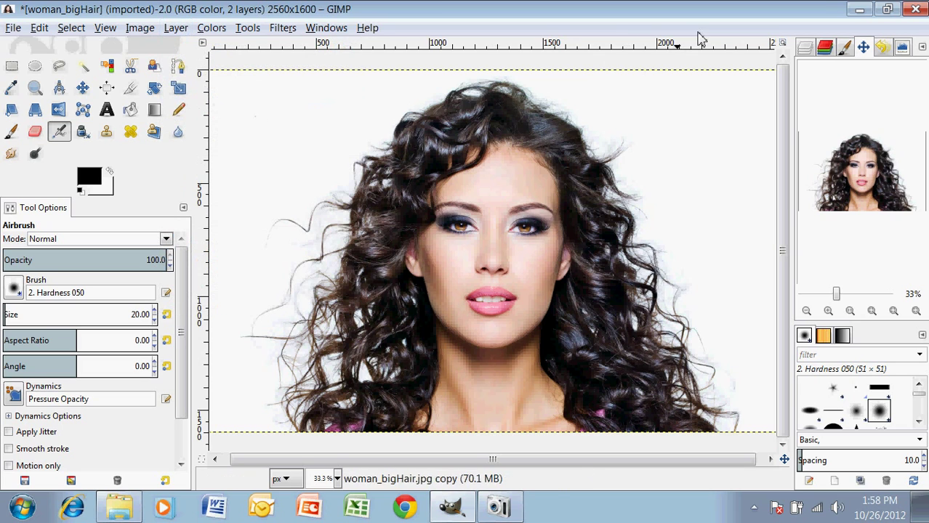
click(805, 47)
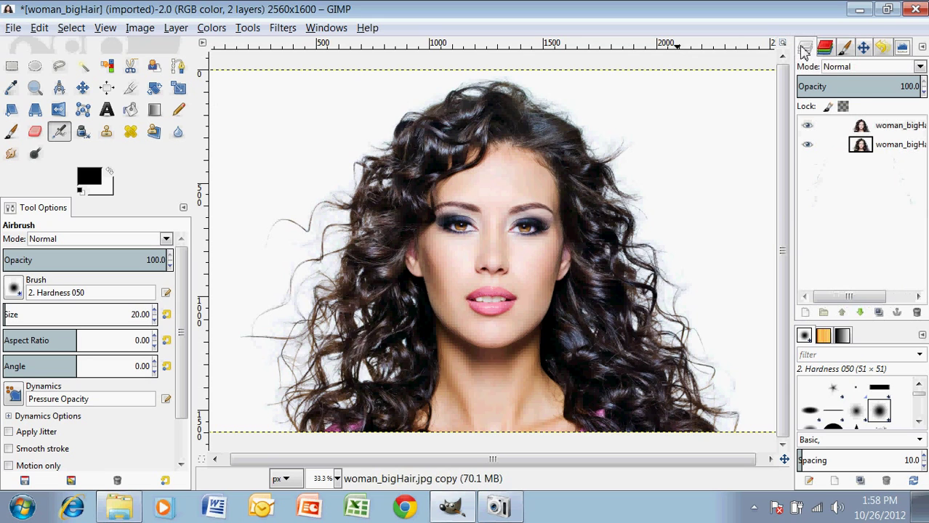
double_click(901, 126)
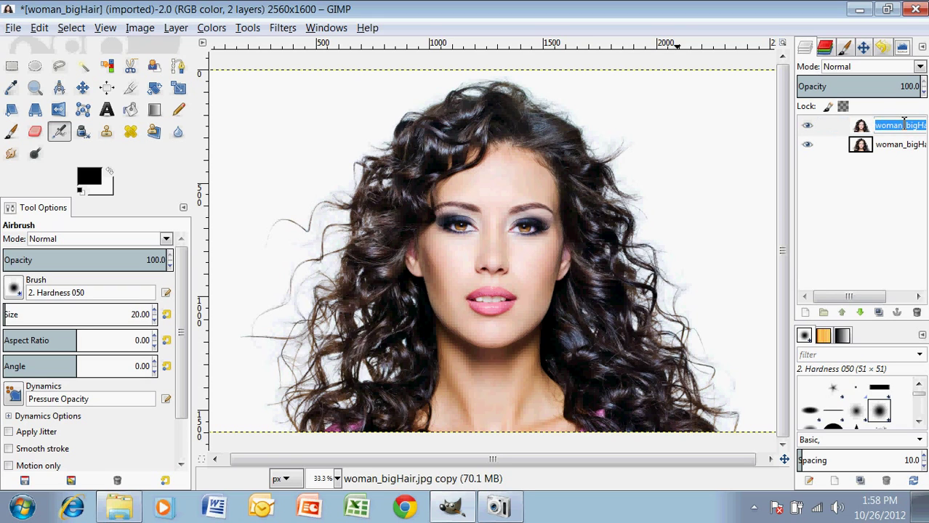
text(mask)
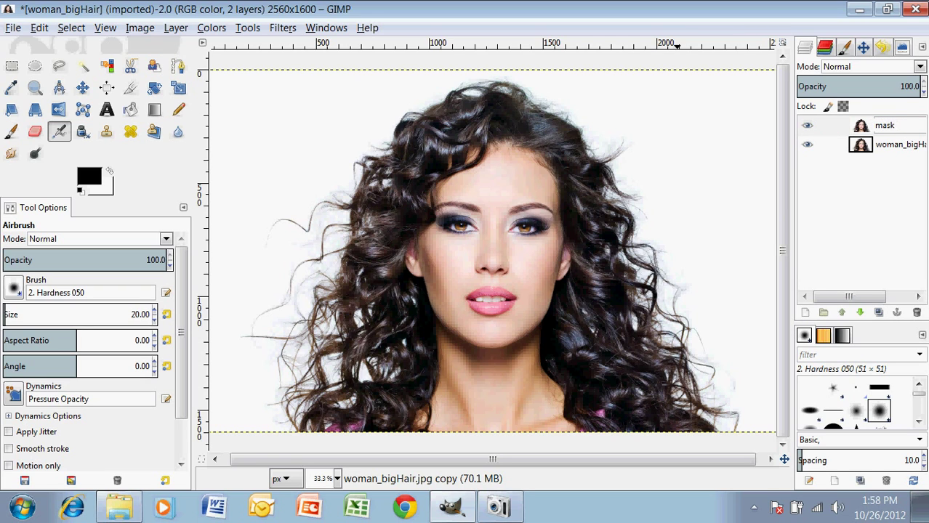
key(Return)
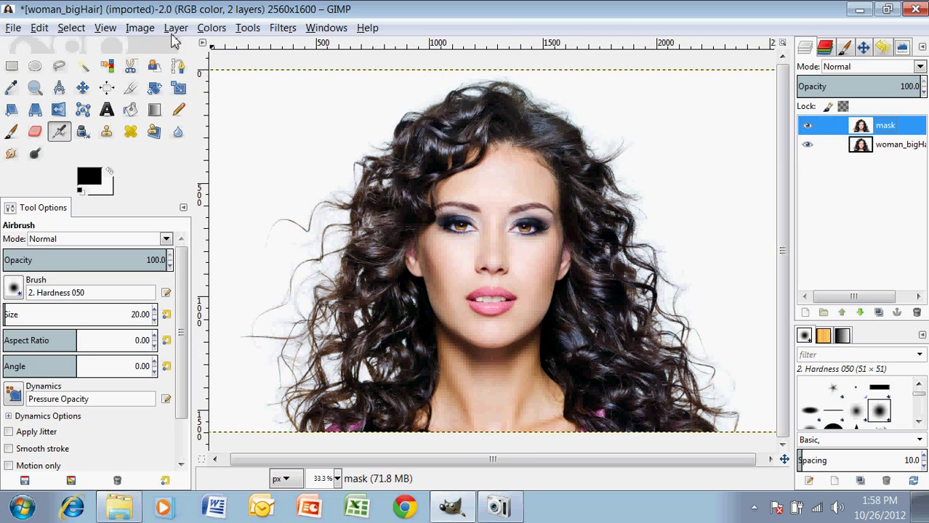
Step: Desaturate the mask layer using the Lightness shade of gray
click(211, 29)
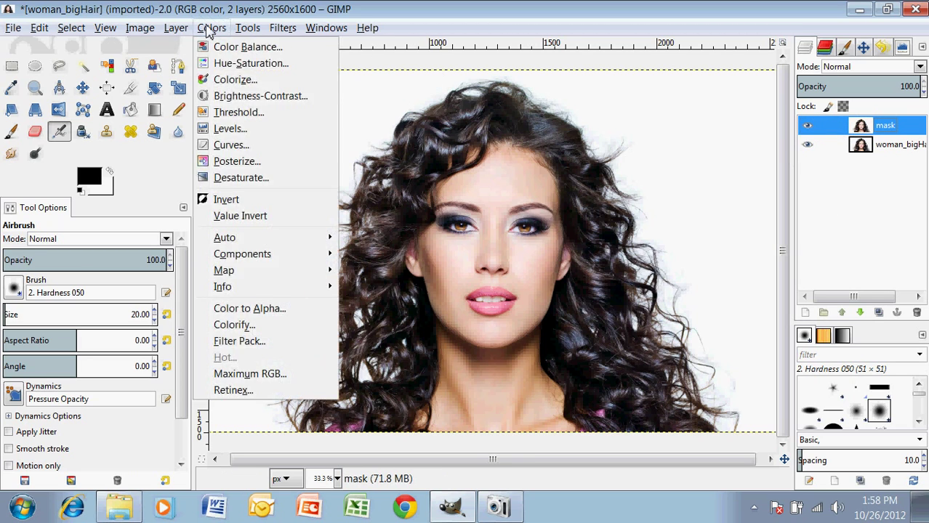
click(242, 180)
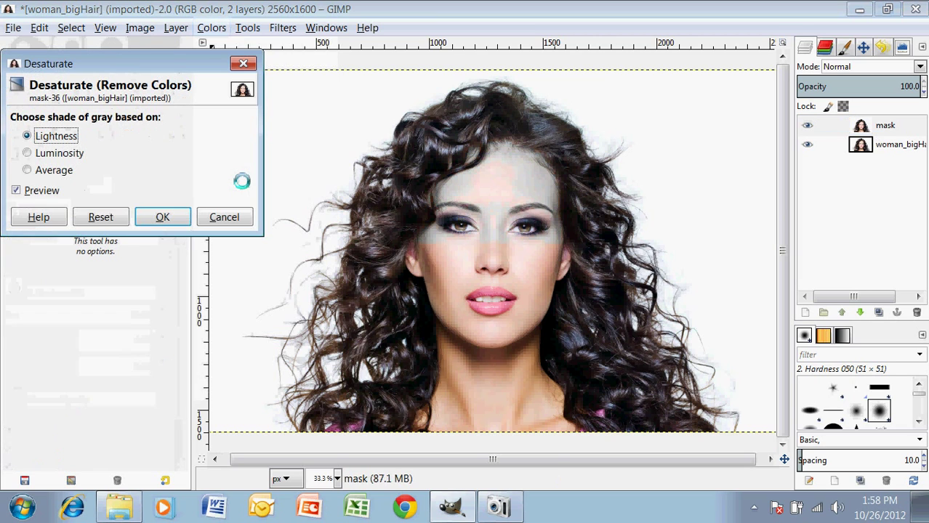
click(161, 221)
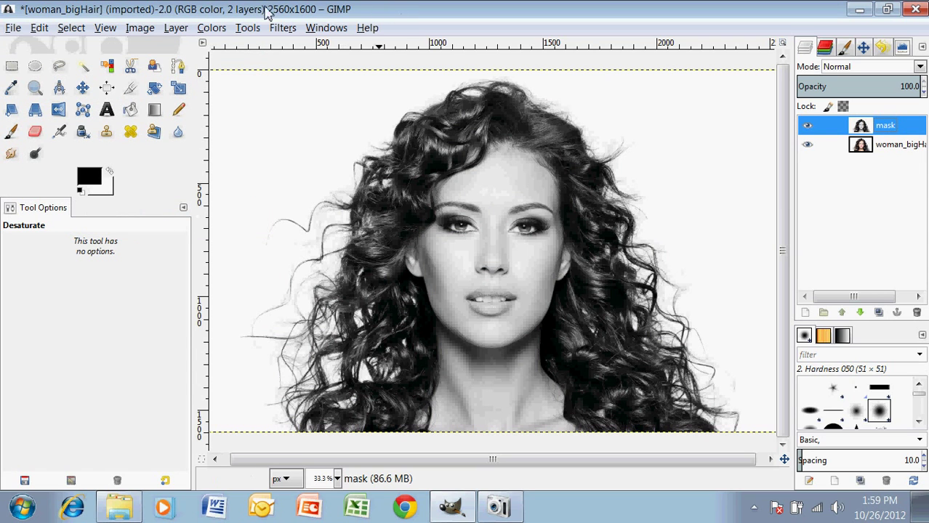
Step: Adjust the mask layer's brightness to -20 and contrast to 50 so the hair stands out dark against the background
click(214, 30)
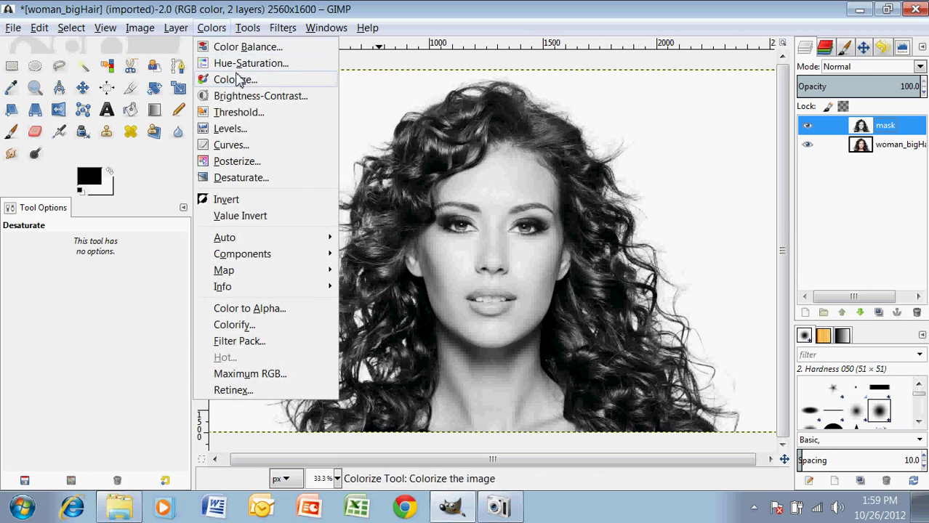
click(247, 96)
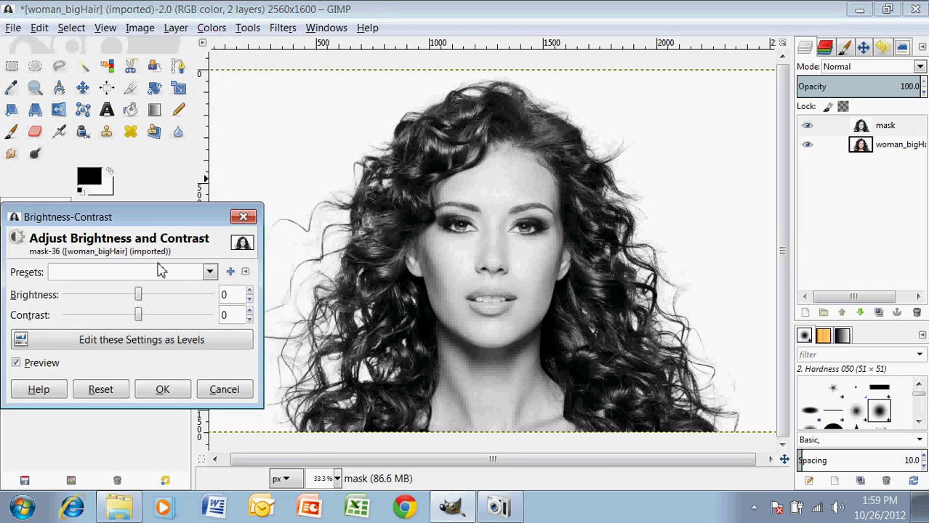
drag(138, 299, 166, 300)
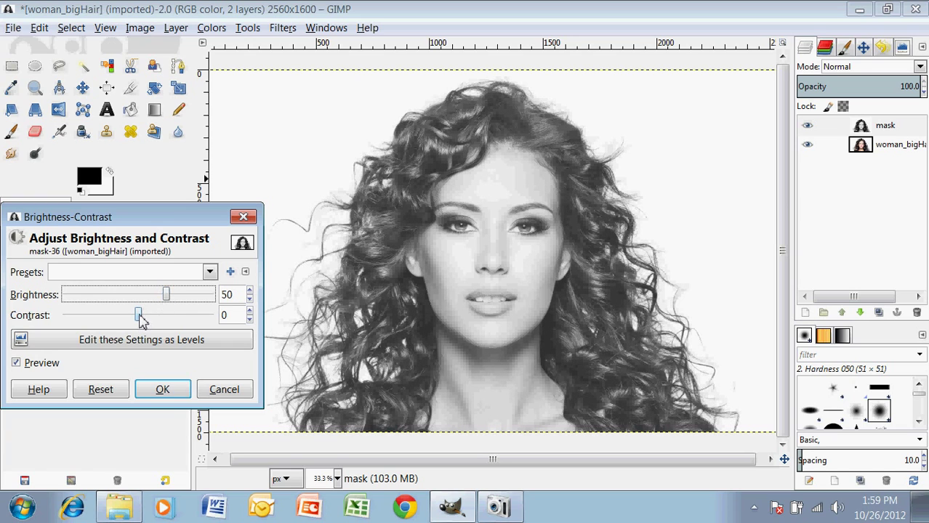
drag(140, 320, 236, 333)
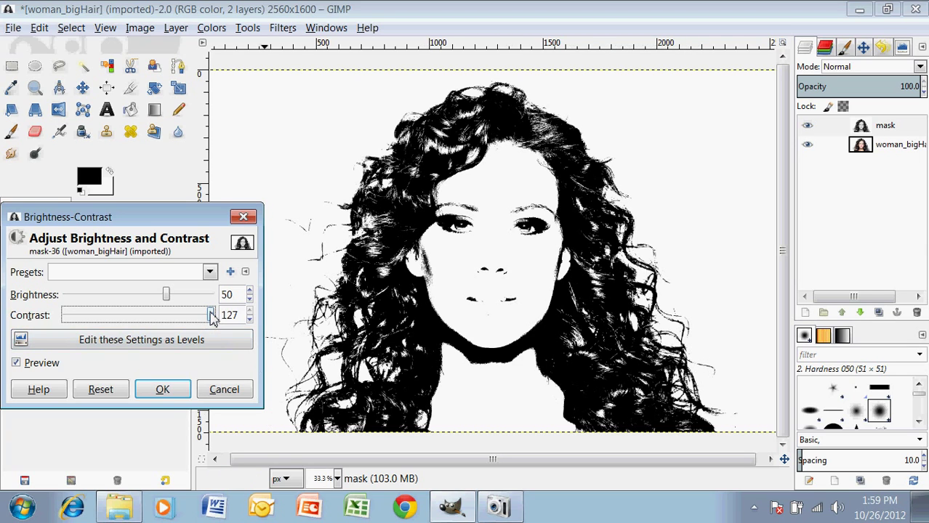
drag(212, 320, 202, 320)
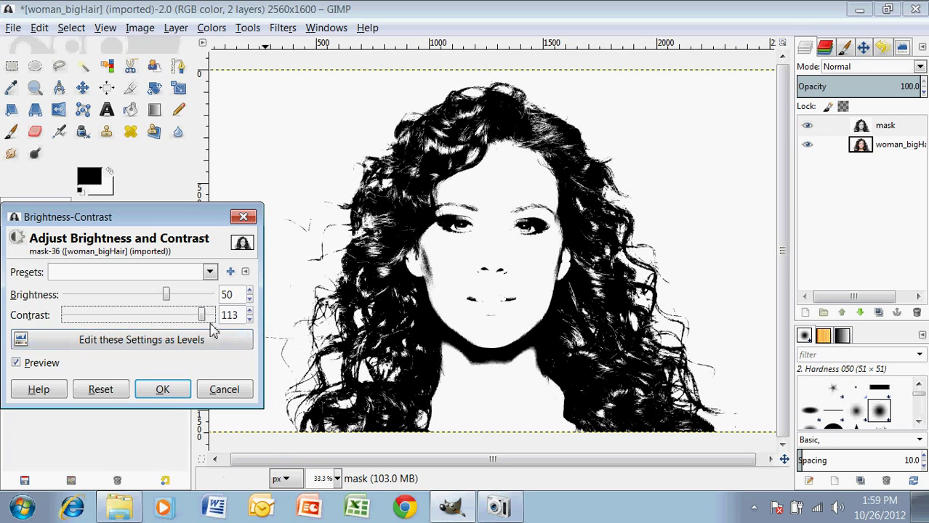
drag(207, 319, 174, 329)
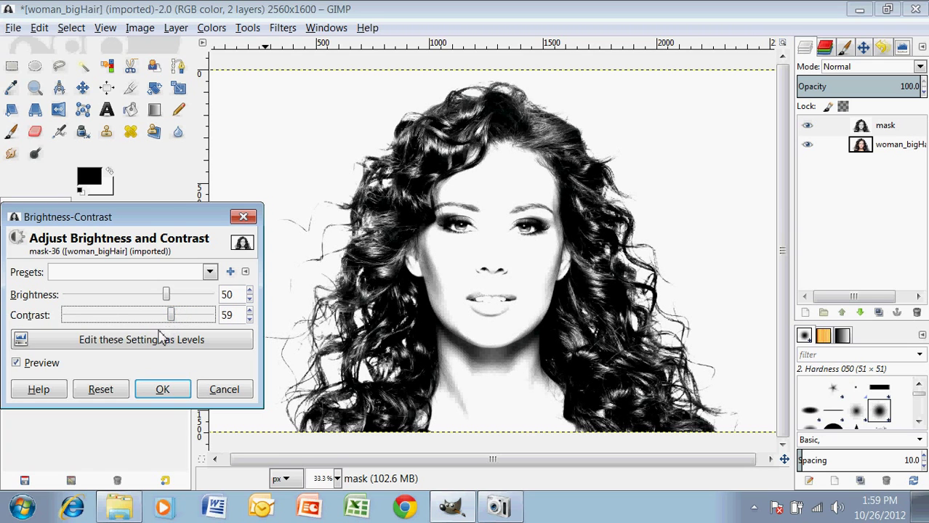
click(167, 319)
drag(166, 320, 159, 323)
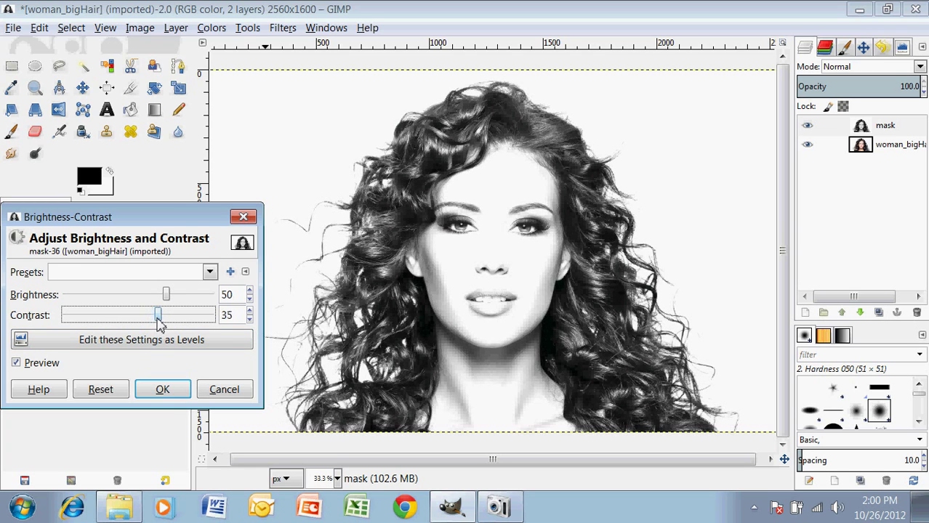
drag(170, 218, 149, 48)
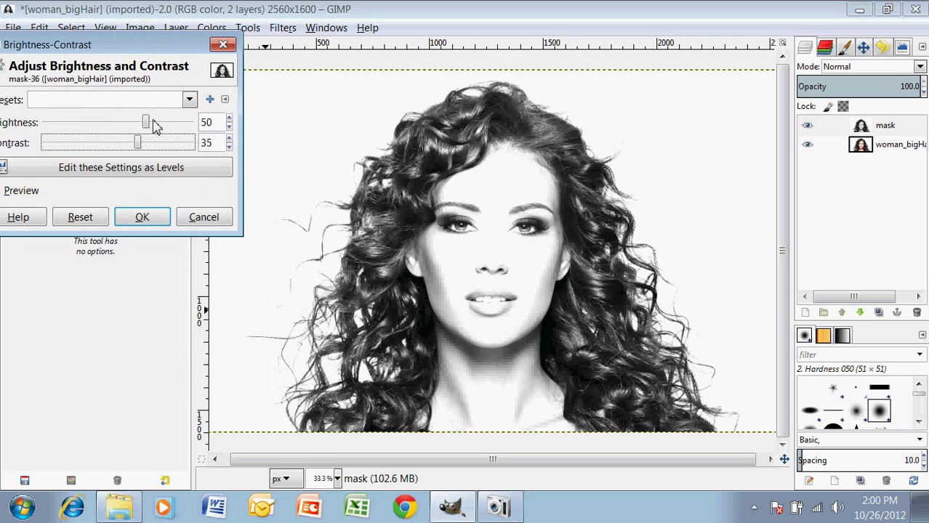
drag(149, 127, 108, 128)
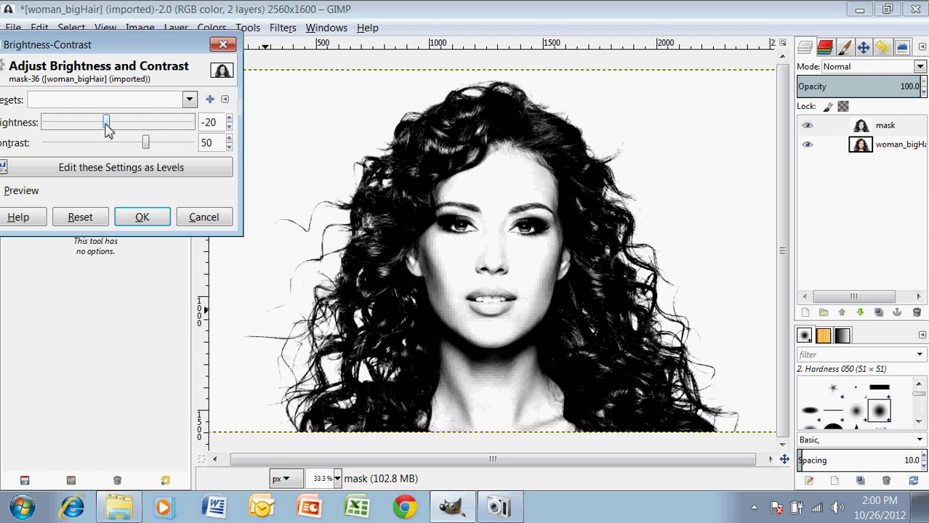
click(143, 217)
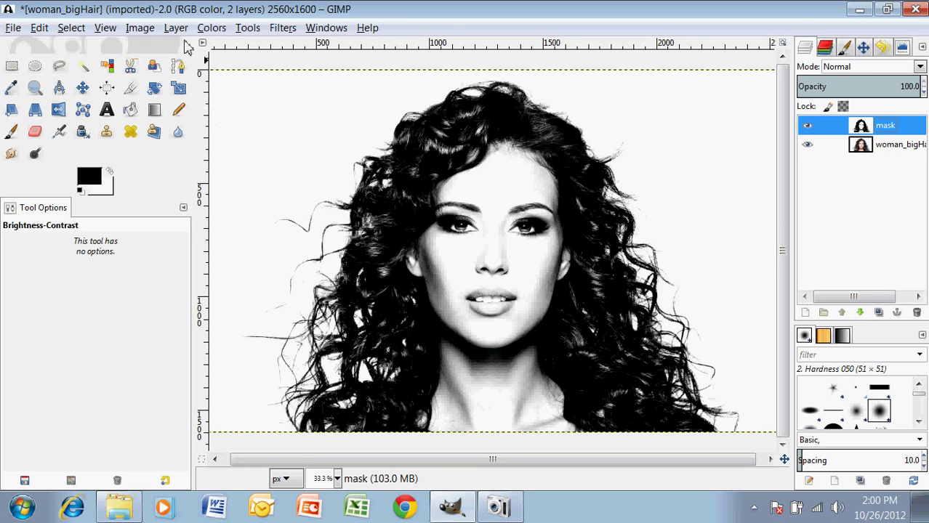
Step: Invert the colors of the mask layer
click(210, 29)
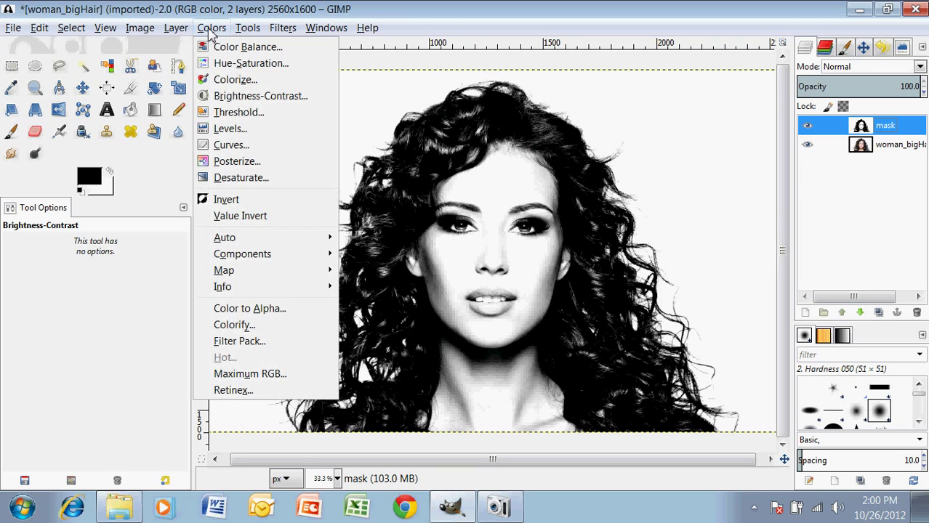
click(231, 201)
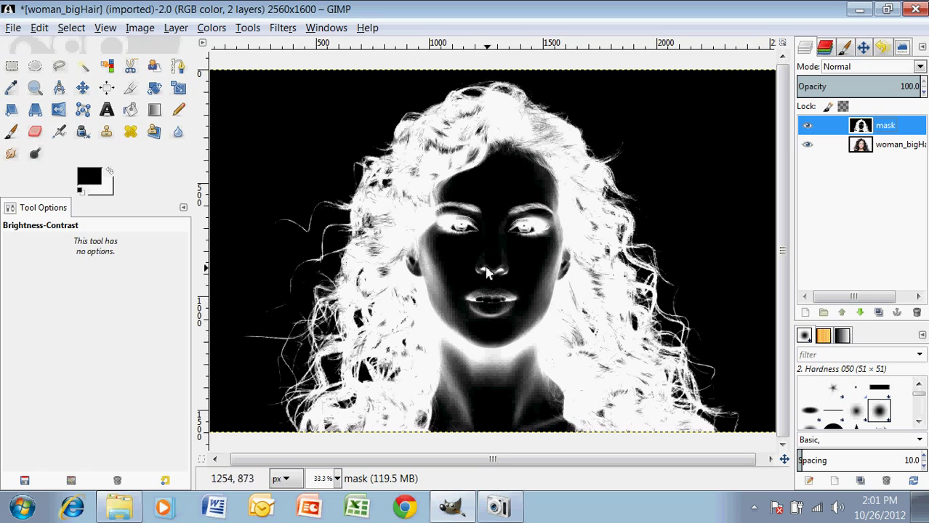
Step: Paint the woman's face, neck and inner hair white on the mask layer using the Paintbrush with the Hardness 100 brush at size 121.71
click(13, 134)
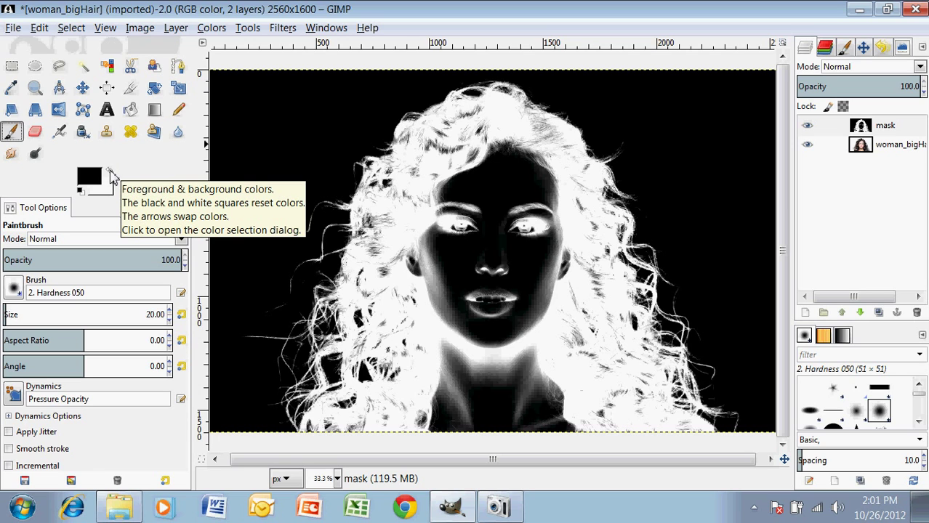
click(110, 174)
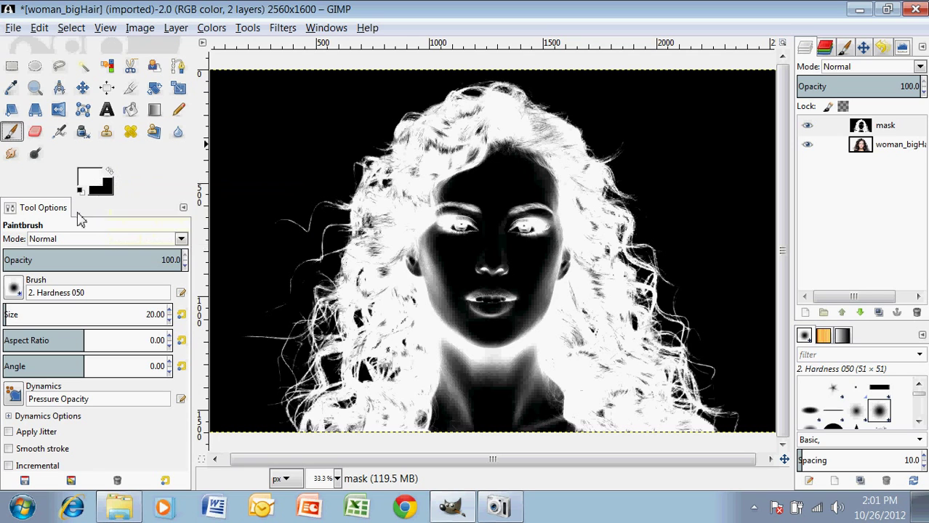
click(13, 289)
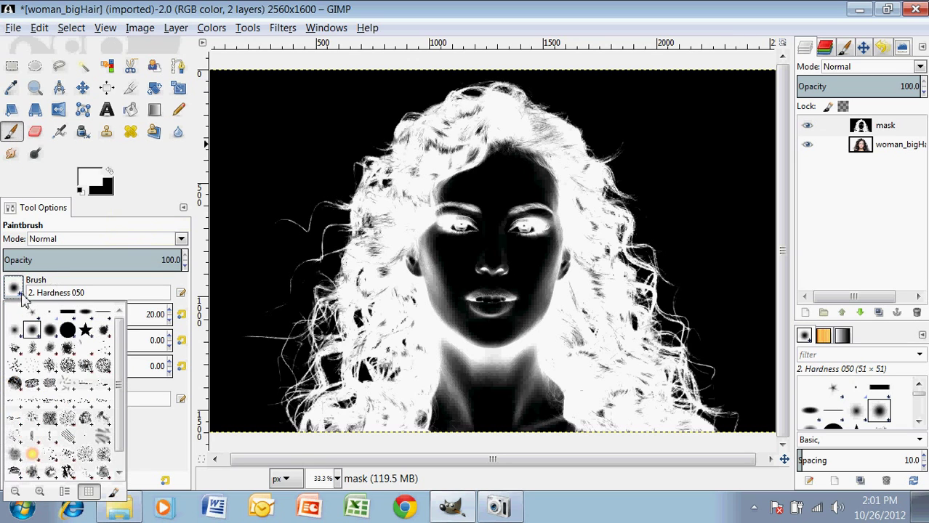
click(68, 332)
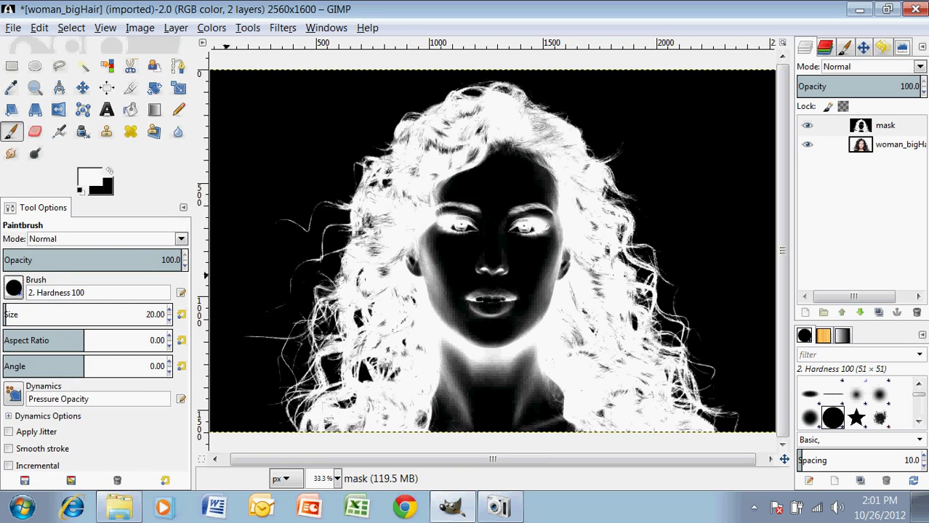
drag(7, 313, 24, 313)
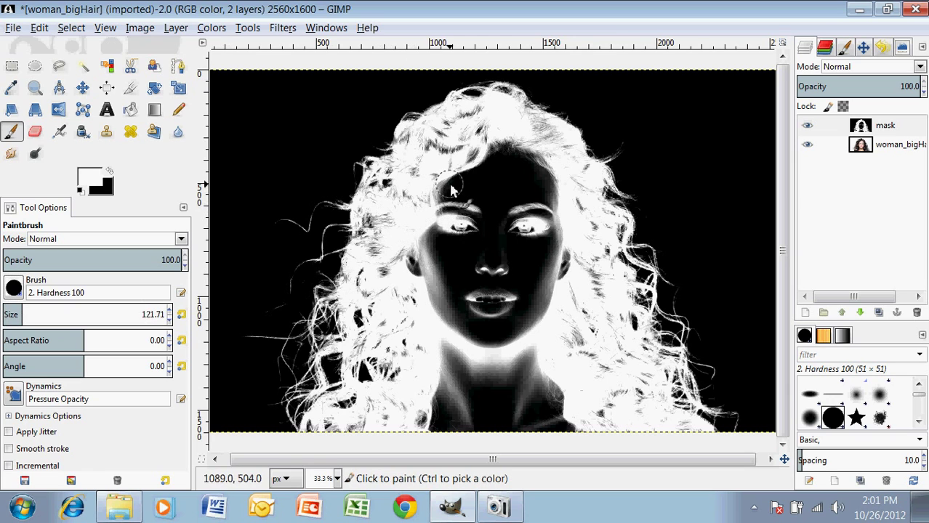
mouse_move(447, 198)
mouse_down()
mouse_move(496, 153)
mouse_move(455, 185)
mouse_move(500, 158)
mouse_move(537, 170)
mouse_move(552, 190)
mouse_move(519, 152)
mouse_move(495, 152)
mouse_move(451, 194)
mouse_move(419, 265)
mouse_move(415, 249)
mouse_move(441, 315)
mouse_move(486, 345)
mouse_move(514, 336)
mouse_move(552, 263)
mouse_move(545, 329)
mouse_move(553, 313)
mouse_move(560, 213)
mouse_move(506, 166)
mouse_move(461, 205)
mouse_move(500, 181)
mouse_move(517, 185)
mouse_move(441, 224)
mouse_move(512, 194)
mouse_move(543, 198)
mouse_move(447, 236)
mouse_move(546, 220)
mouse_move(427, 259)
mouse_move(546, 231)
mouse_move(490, 295)
mouse_move(543, 244)
mouse_move(498, 322)
mouse_move(510, 308)
mouse_move(449, 305)
mouse_move(449, 269)
mouse_move(503, 256)
mouse_move(450, 311)
mouse_move(482, 289)
mouse_move(476, 322)
mouse_move(487, 335)
mouse_move(473, 356)
mouse_move(459, 350)
mouse_move(449, 360)
mouse_move(440, 418)
mouse_move(439, 409)
mouse_move(423, 429)
mouse_move(429, 392)
mouse_up()
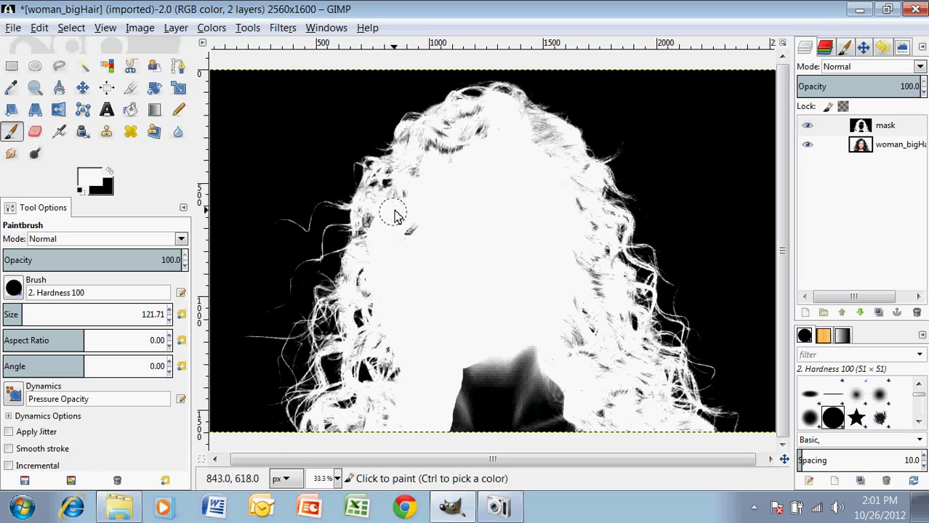
mouse_move(394, 215)
mouse_down()
mouse_move(417, 175)
mouse_move(494, 130)
mouse_move(505, 128)
mouse_move(551, 164)
mouse_move(588, 248)
mouse_move(586, 307)
mouse_move(597, 254)
mouse_move(590, 329)
mouse_move(574, 349)
mouse_move(569, 312)
mouse_move(617, 391)
mouse_move(622, 441)
mouse_move(588, 399)
mouse_move(635, 436)
mouse_move(588, 425)
mouse_move(571, 397)
mouse_move(596, 379)
mouse_move(657, 437)
mouse_move(598, 314)
mouse_move(549, 318)
mouse_move(562, 450)
mouse_move(541, 358)
mouse_move(562, 408)
mouse_move(521, 436)
mouse_move(557, 429)
mouse_move(436, 429)
mouse_move(507, 405)
mouse_move(523, 383)
mouse_move(430, 395)
mouse_move(496, 343)
mouse_move(450, 391)
mouse_move(503, 367)
mouse_move(483, 412)
mouse_move(440, 405)
mouse_move(490, 385)
mouse_move(398, 423)
mouse_up()
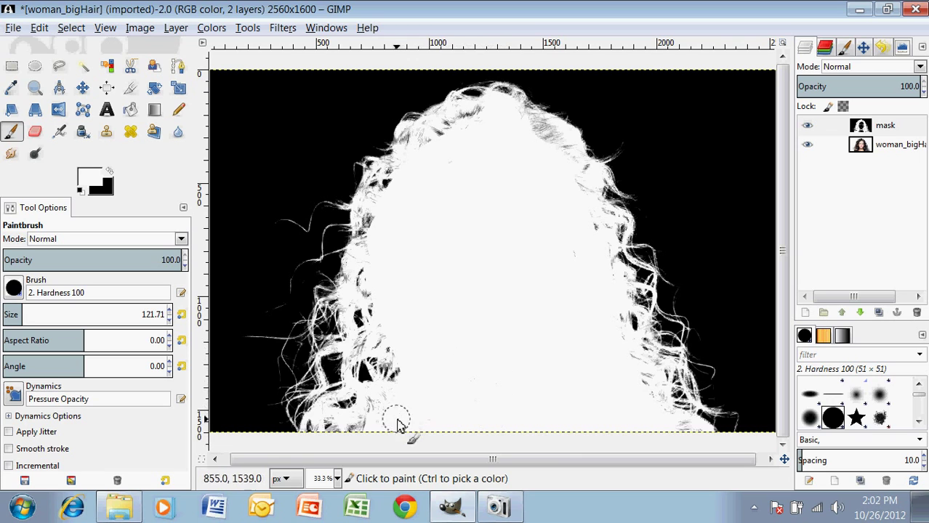
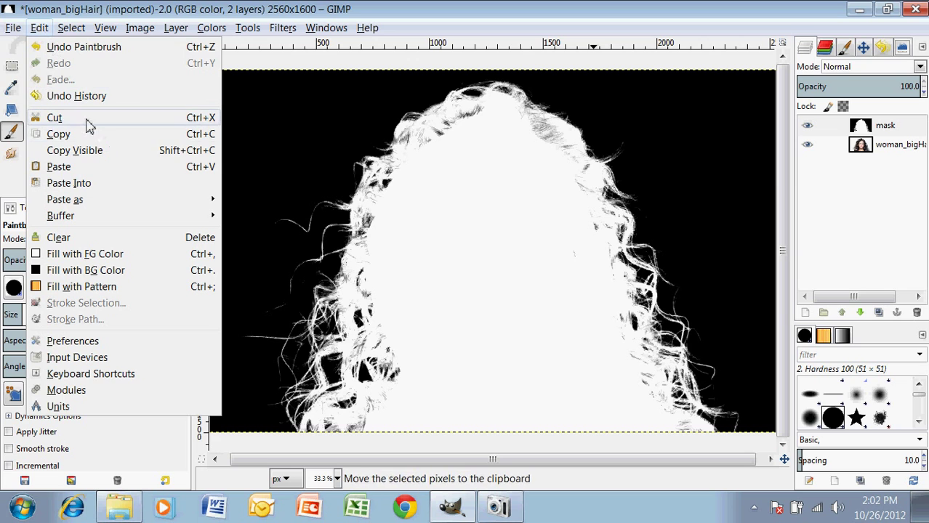
Step: Cut the mask layer and add a White (full opacity) layer mask to the woman_bigHair layer
click(54, 118)
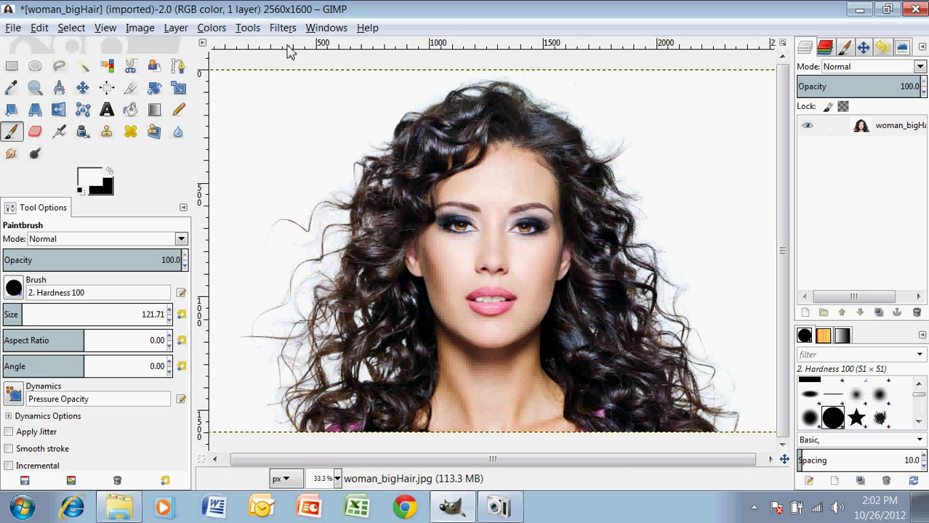
click(174, 29)
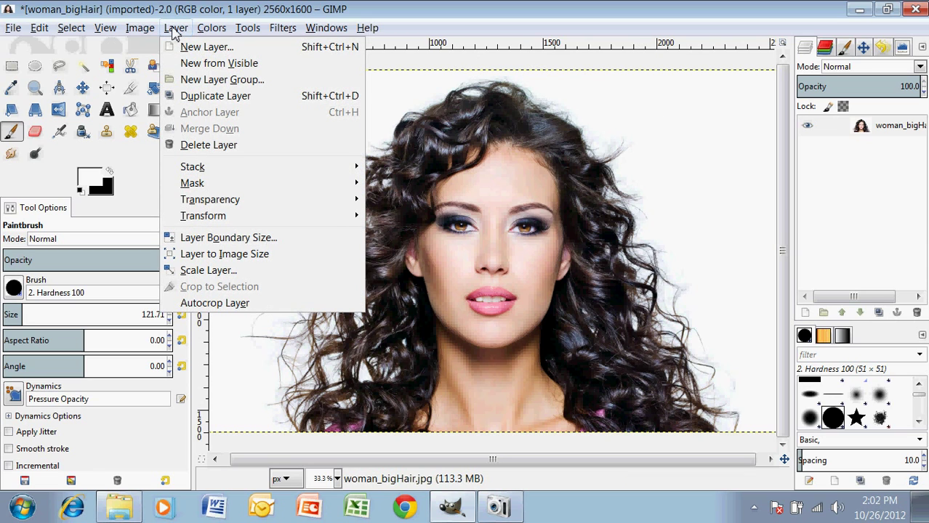
mouse_move(202, 186)
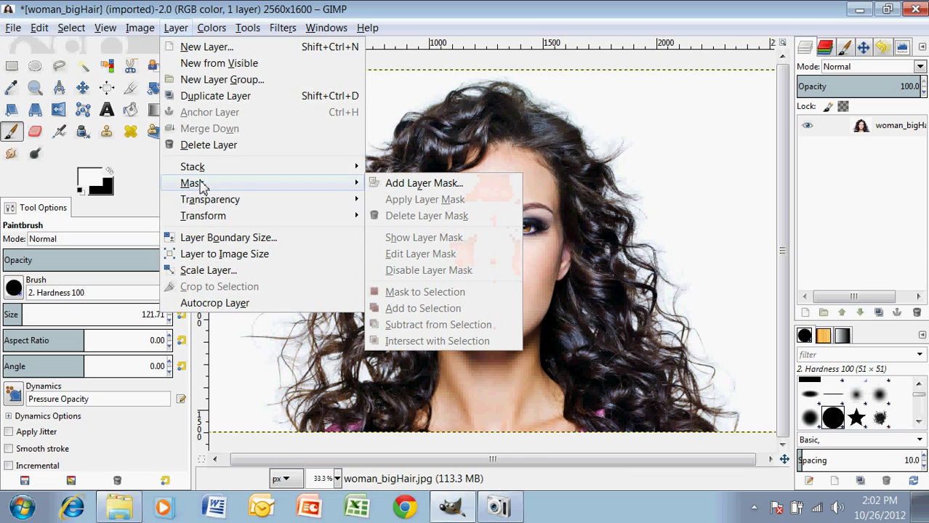
click(445, 186)
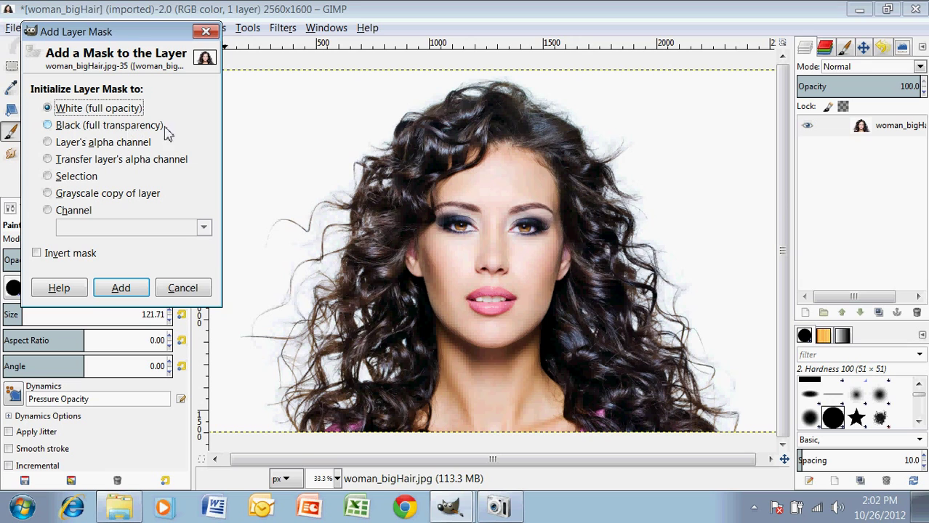
click(122, 288)
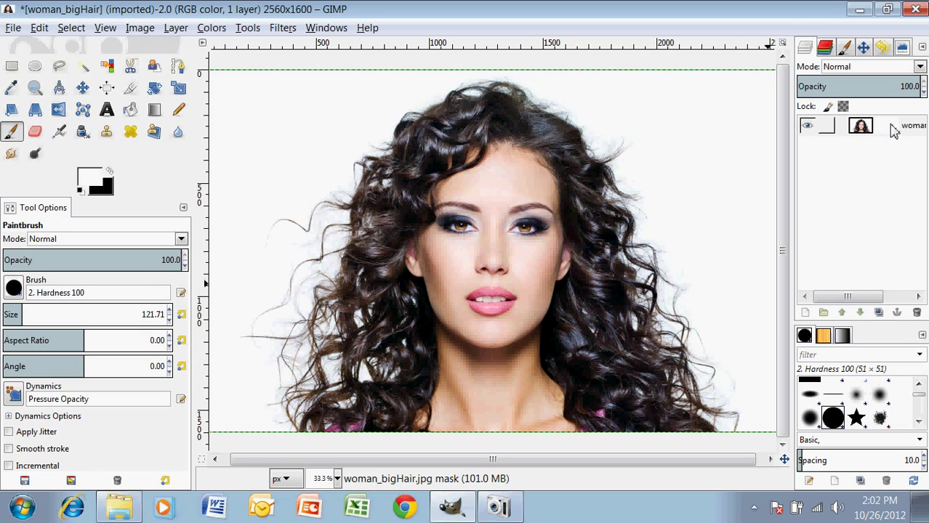
Step: Paste the cut black-and-white image into the woman_bigHair layer mask and anchor the floating selection
click(887, 127)
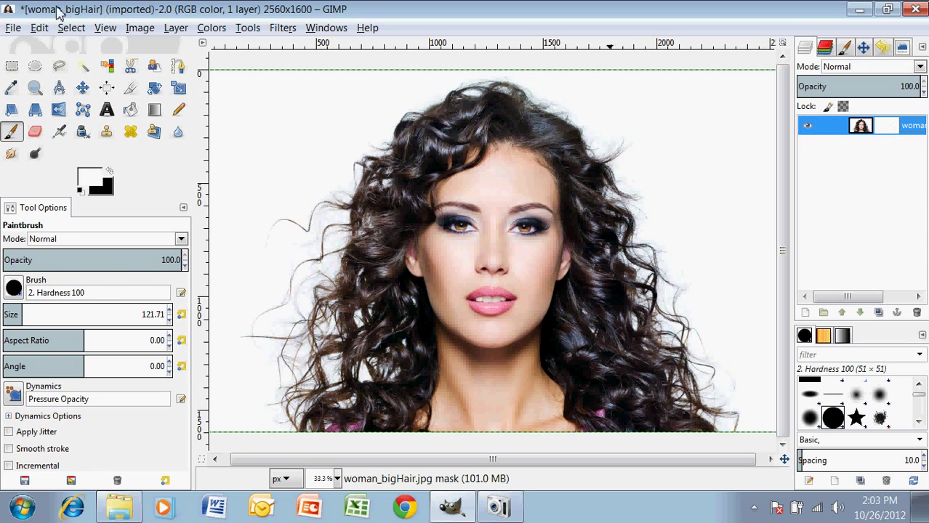
click(40, 29)
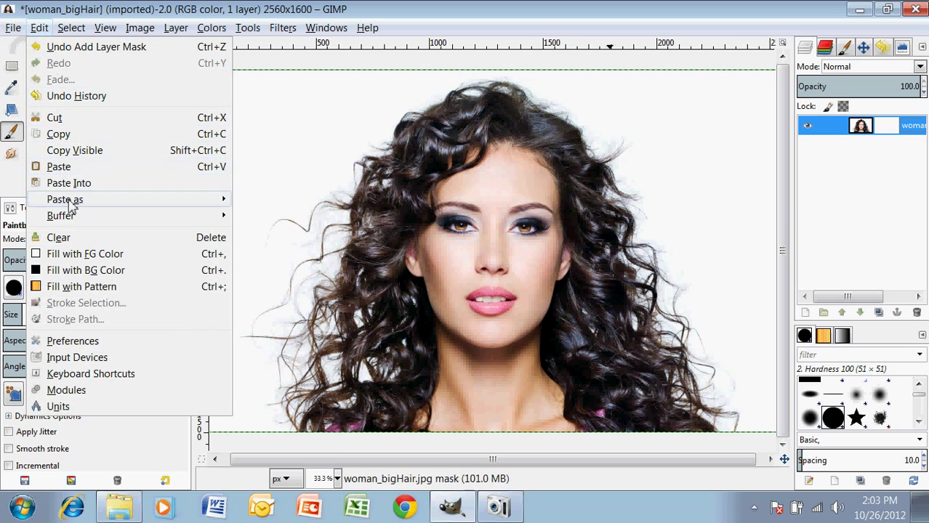
click(59, 167)
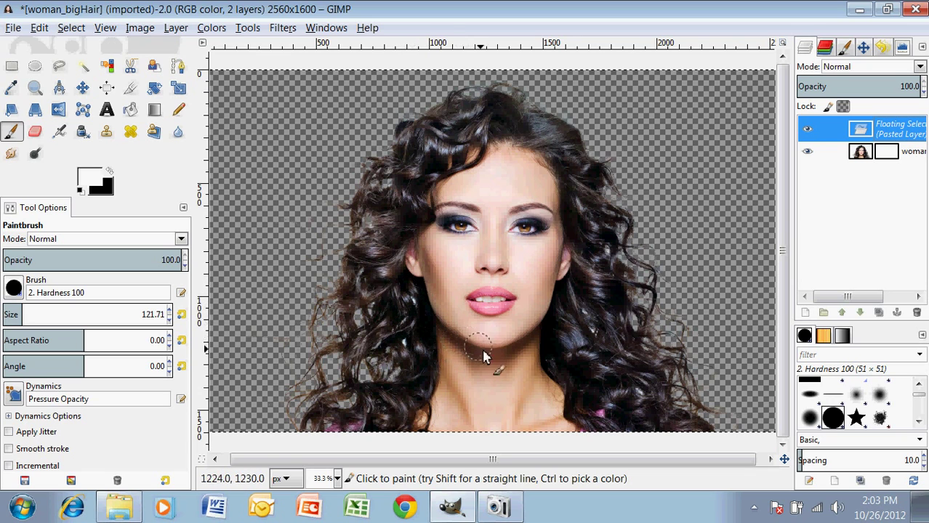
right_click(894, 132)
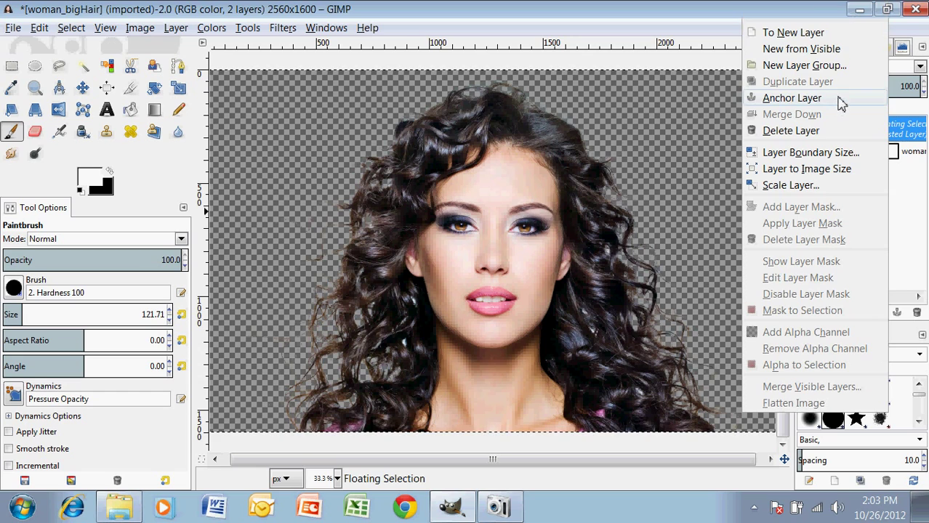
click(842, 100)
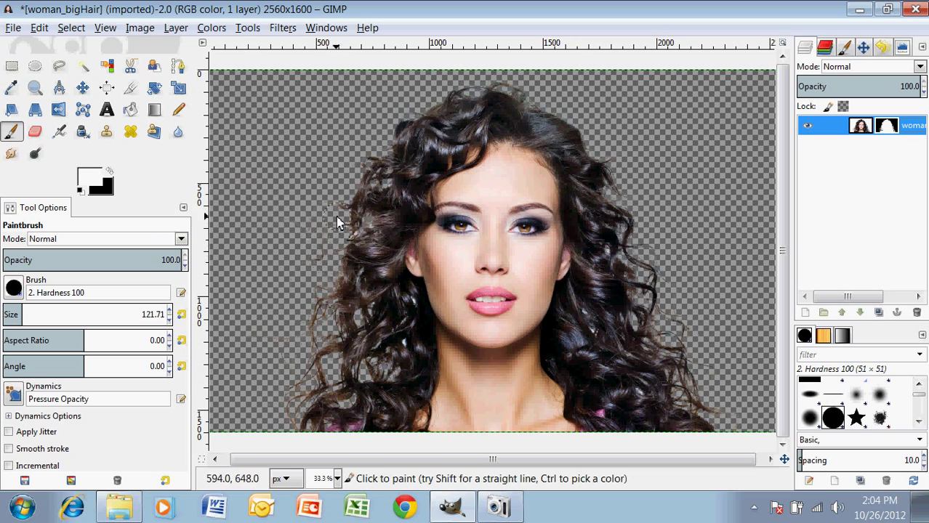
Step: Try painting white on the layer mask beside the woman's hair with the Paintbrush, and undo the strokes
mouse_move(407, 354)
mouse_down()
mouse_move(413, 329)
mouse_move(407, 349)
mouse_move(354, 369)
mouse_move(389, 367)
mouse_move(345, 387)
mouse_move(369, 382)
mouse_move(351, 372)
mouse_move(370, 341)
mouse_move(363, 311)
mouse_move(345, 318)
mouse_move(380, 278)
mouse_move(319, 294)
mouse_move(378, 250)
mouse_move(330, 250)
mouse_move(383, 197)
mouse_move(316, 219)
mouse_move(408, 155)
mouse_move(340, 170)
mouse_move(418, 133)
mouse_move(299, 163)
mouse_up()
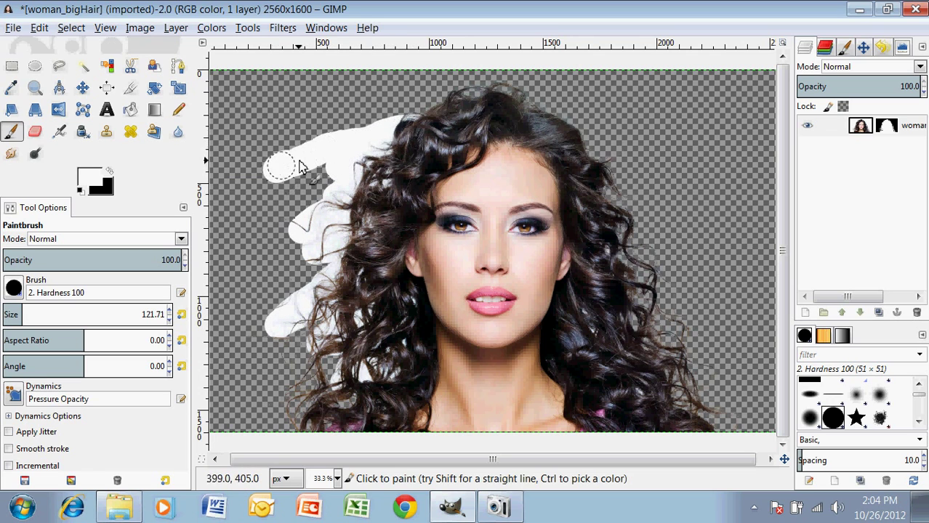
click(884, 125)
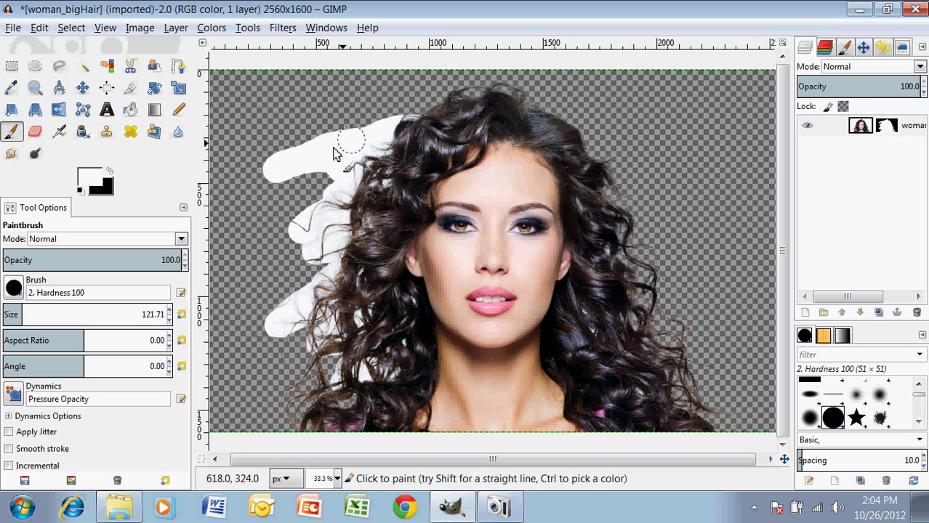
click(105, 169)
key(ctrl+z)
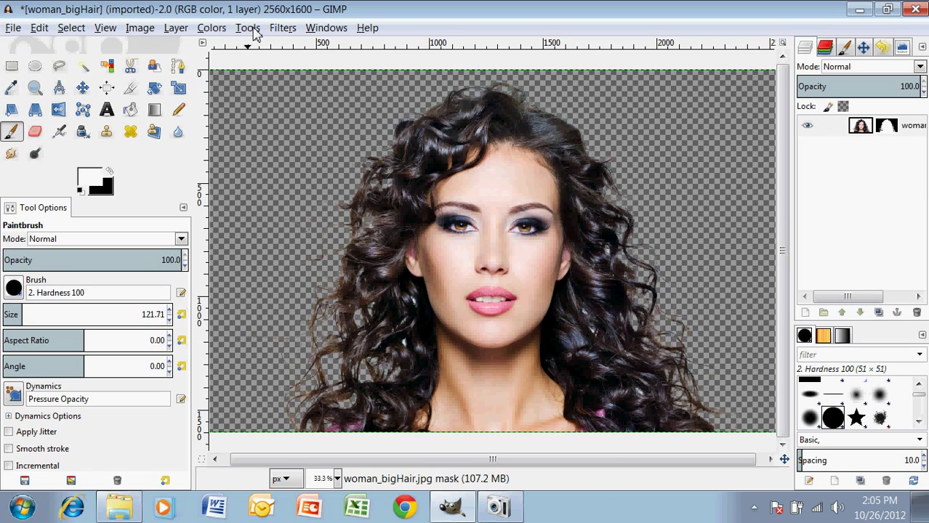
Step: Check the image's size in pixels in its properties
click(142, 29)
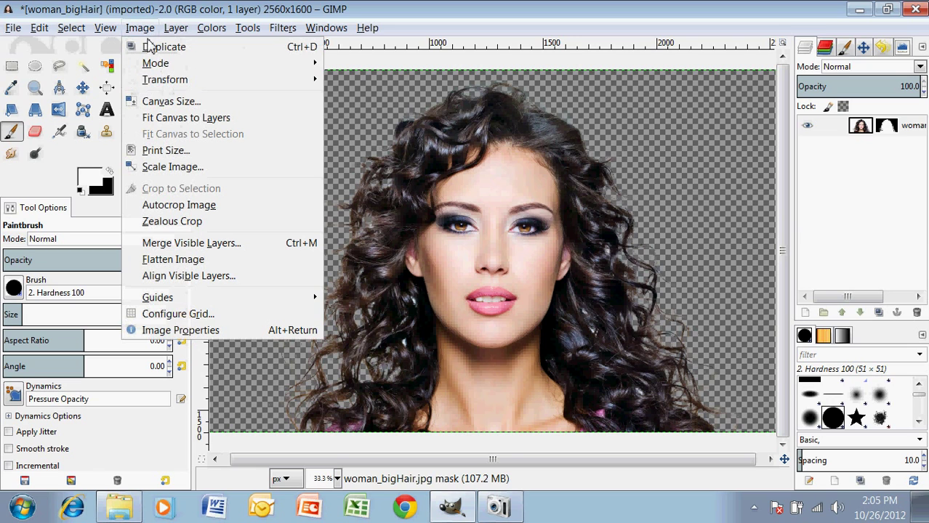
click(205, 336)
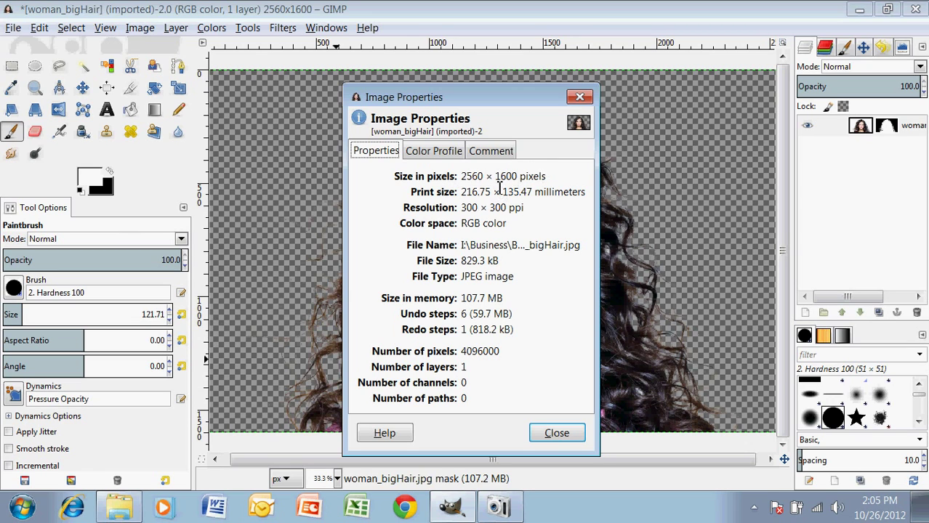
click(554, 436)
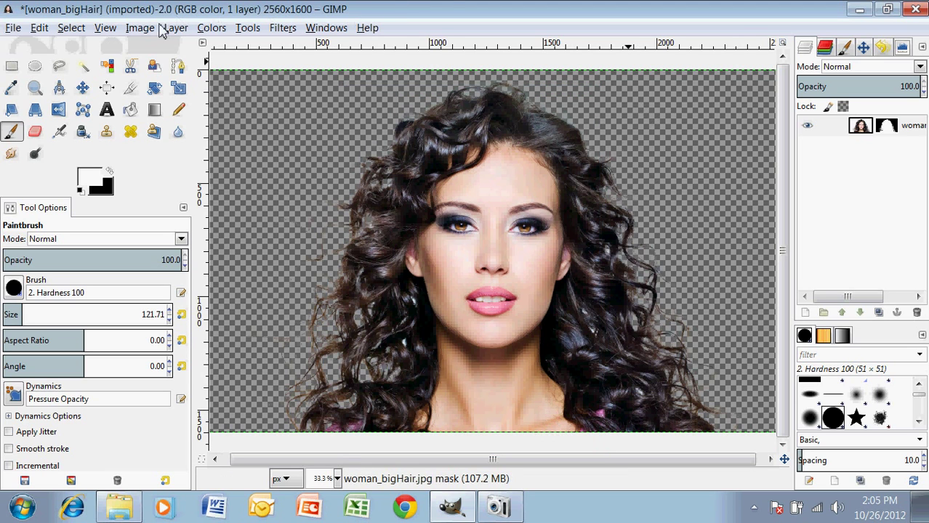
Step: Scale the image to 800 × 500 pixels, keeping its proportions
click(143, 29)
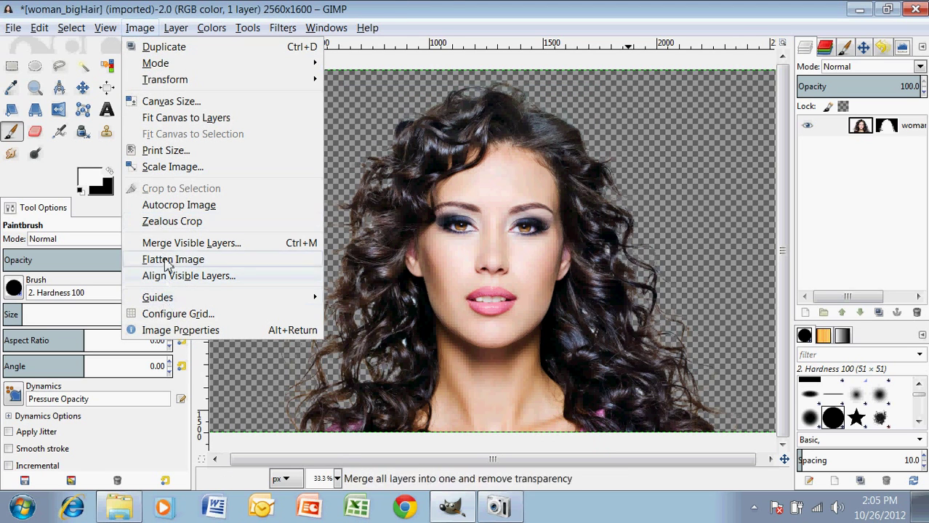
click(185, 167)
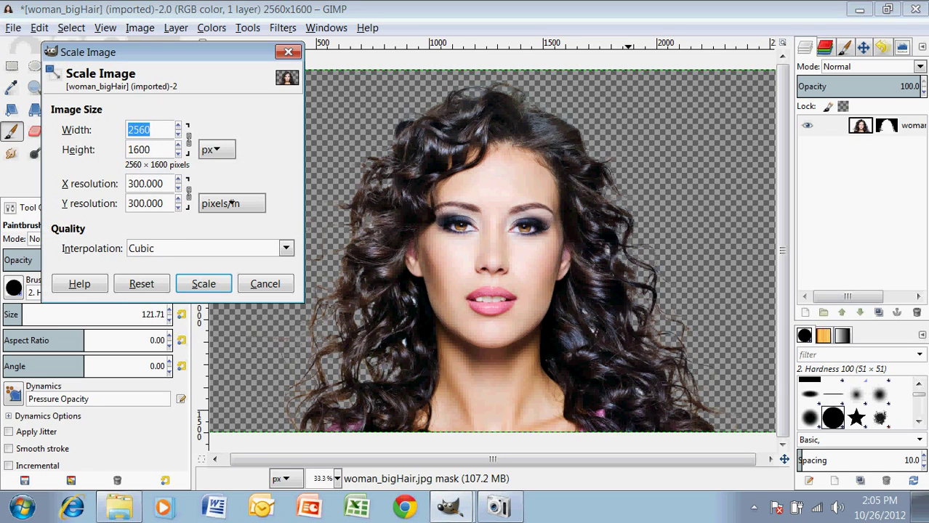
text(800)
key(Return)
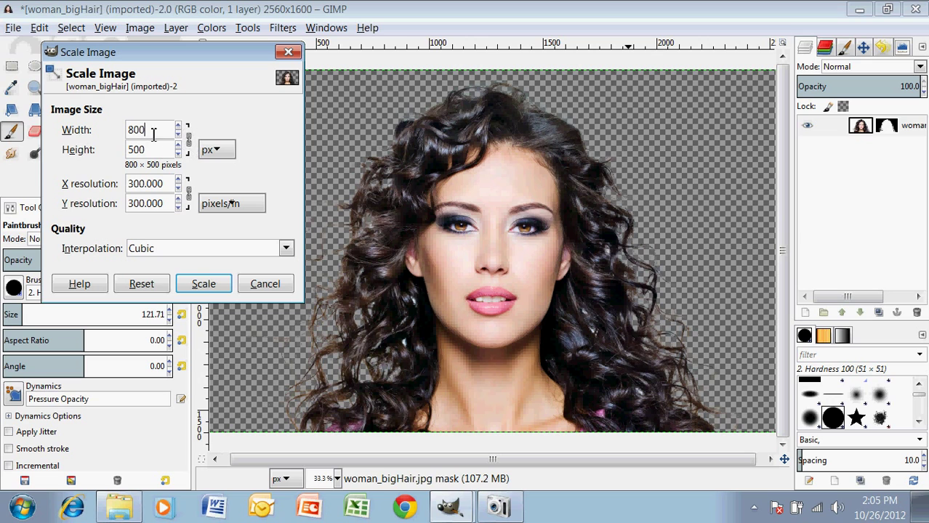
click(203, 284)
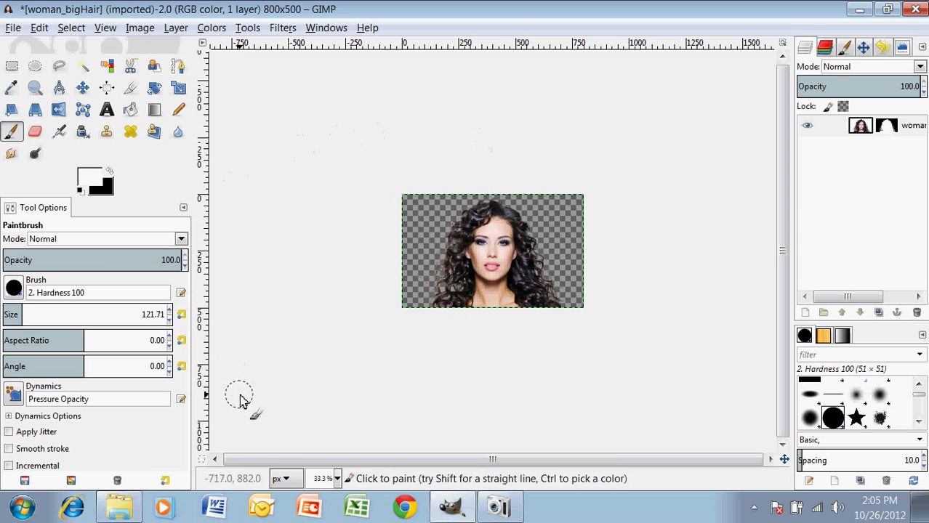
Step: Switch to Internet Explorer and search Google Images for "sunset"
click(73, 509)
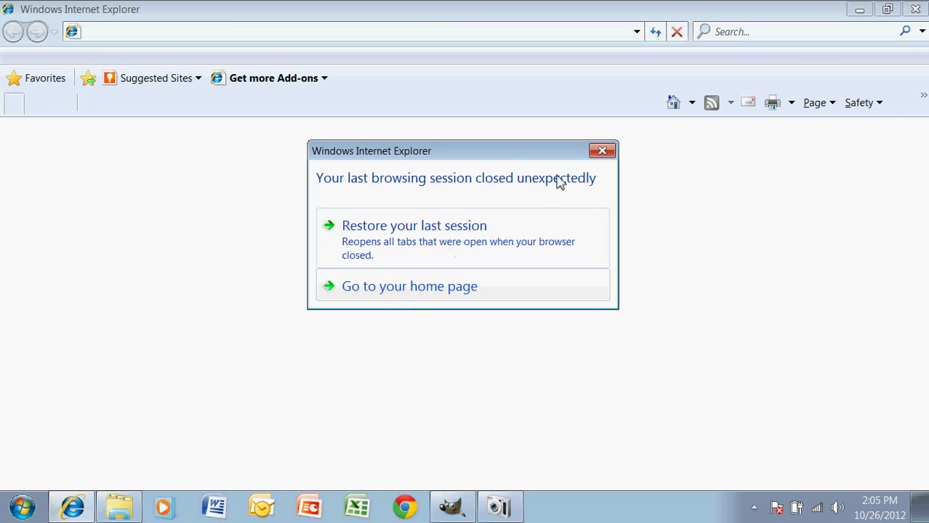
click(603, 151)
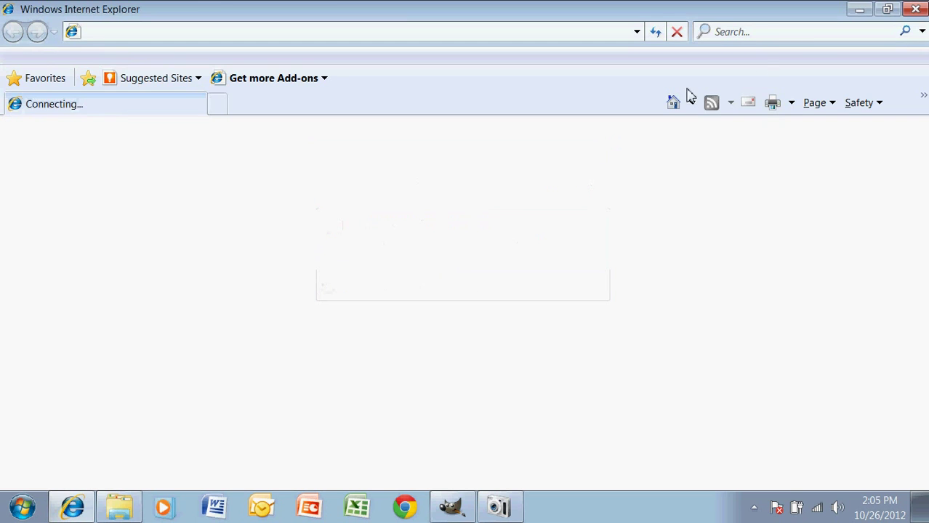
click(875, 29)
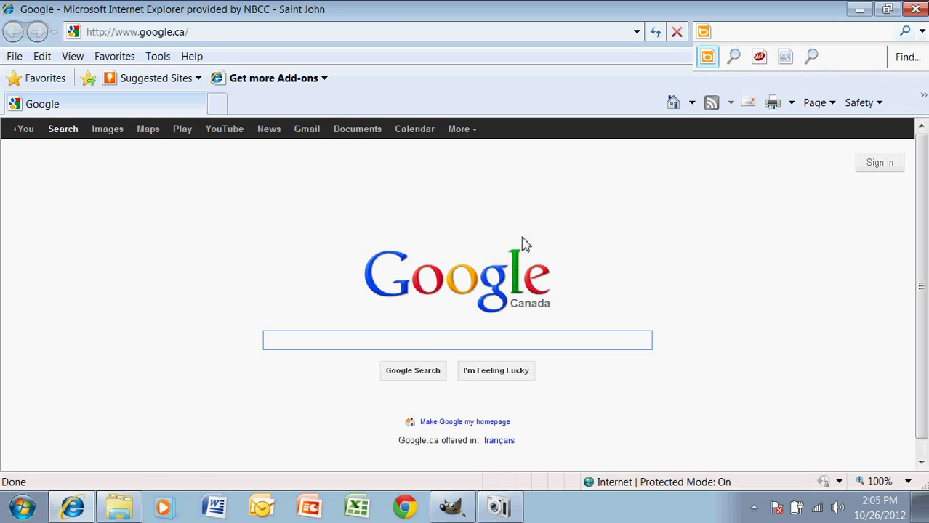
click(405, 346)
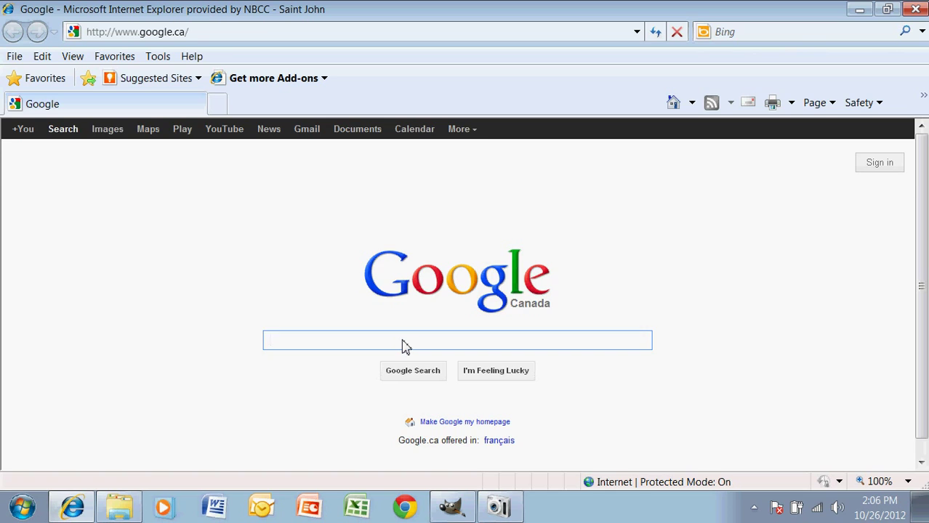
text(sunset)
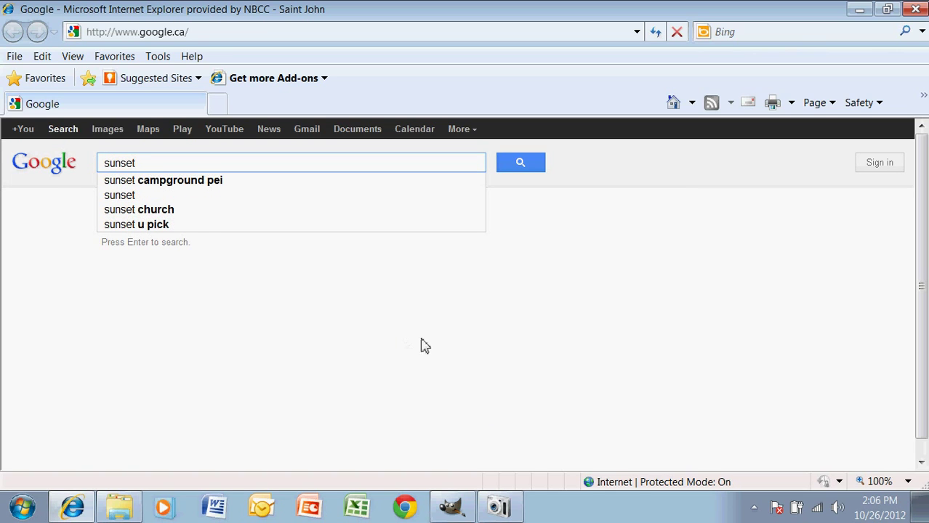
click(522, 167)
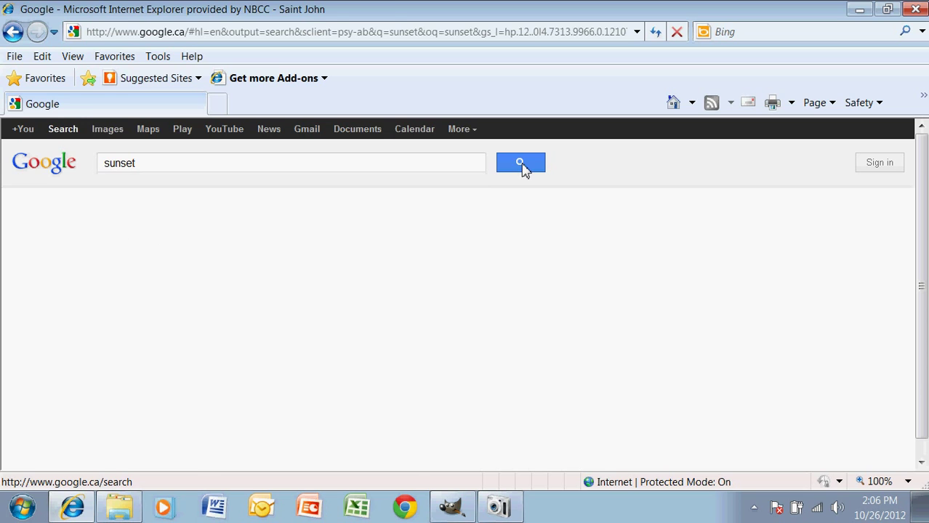
click(19, 279)
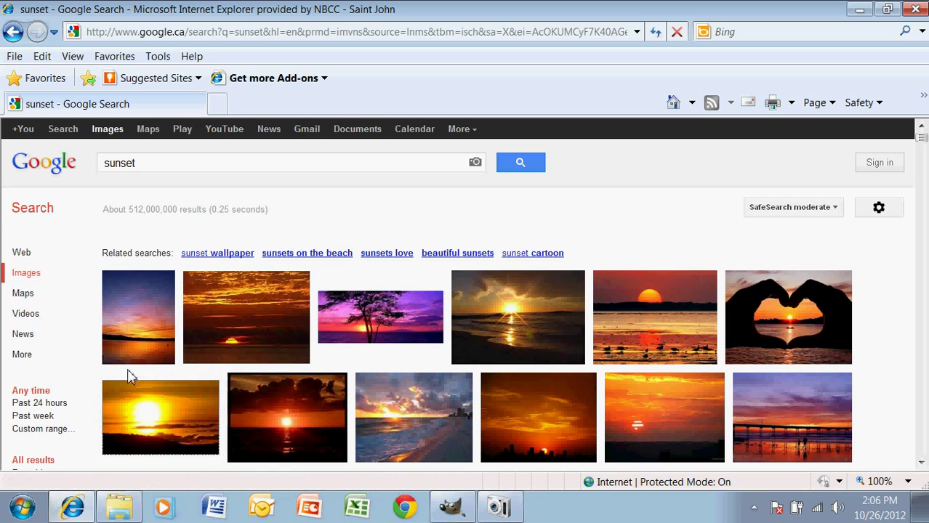
Step: Limit the sunset image results to pictures larger than 1024×768
scroll(63, 315, down, 5)
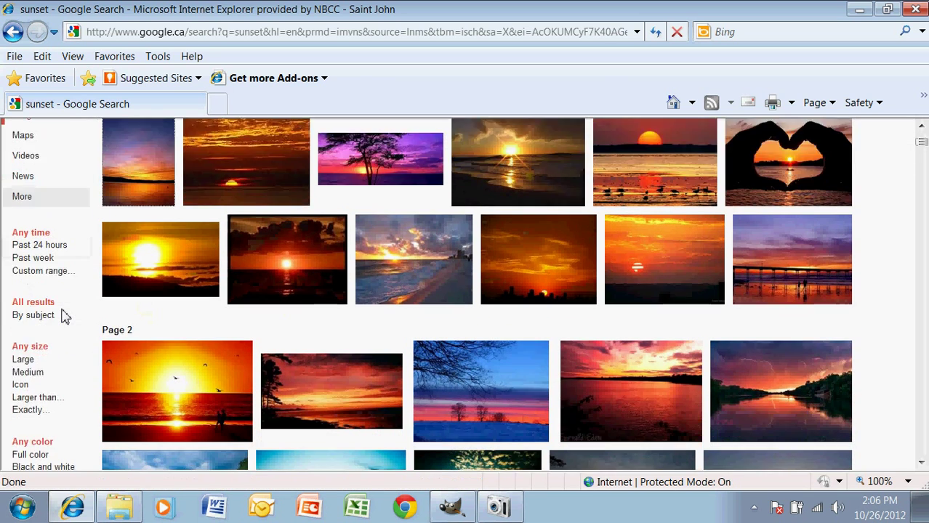
click(53, 347)
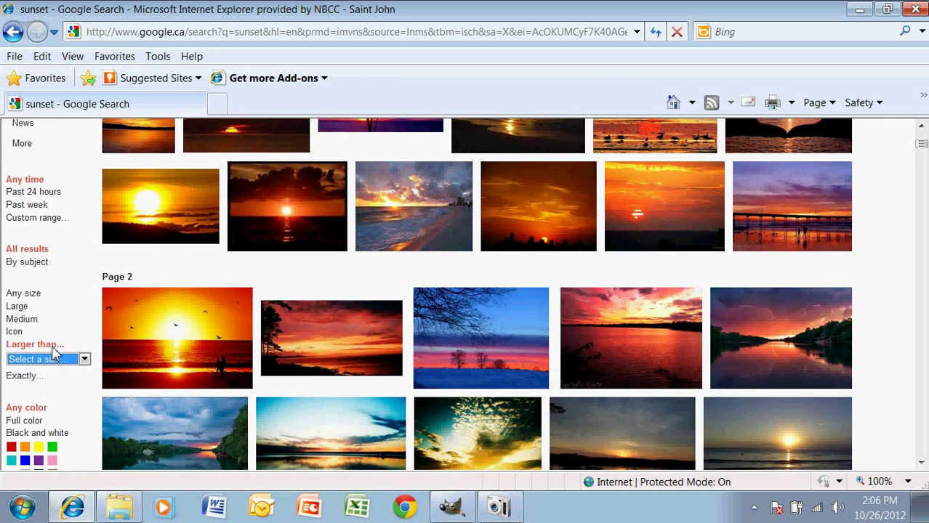
click(84, 359)
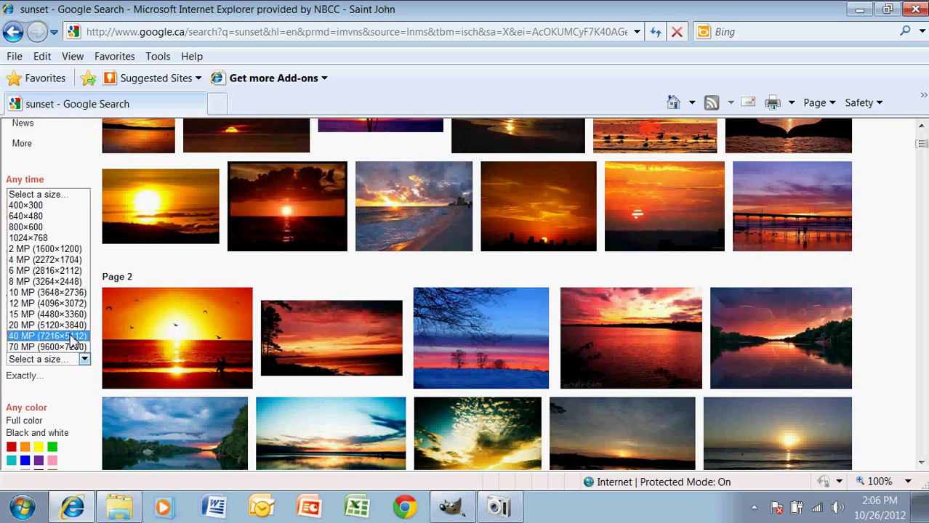
click(29, 237)
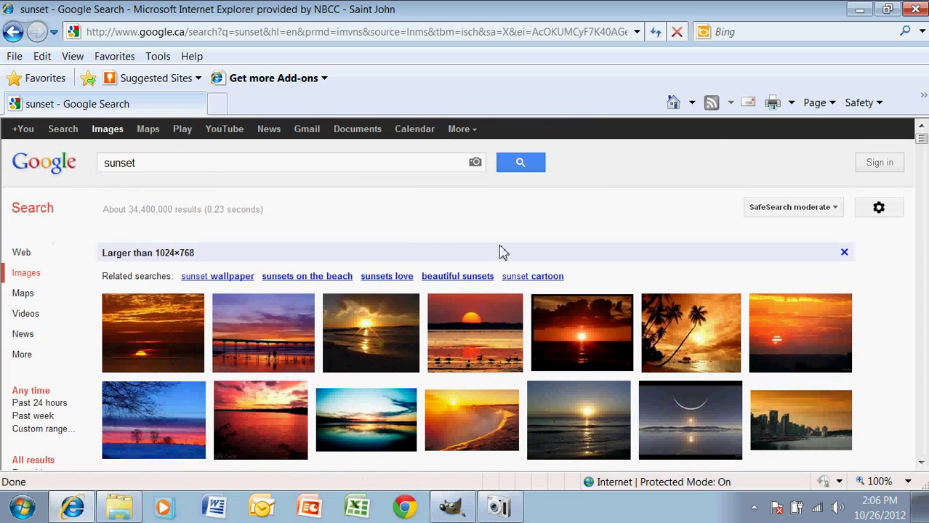
Step: Open the Niagara Falls sunset picture from the results as a full-size image and enlarge it to actual size
scroll(888, 256, down, 3)
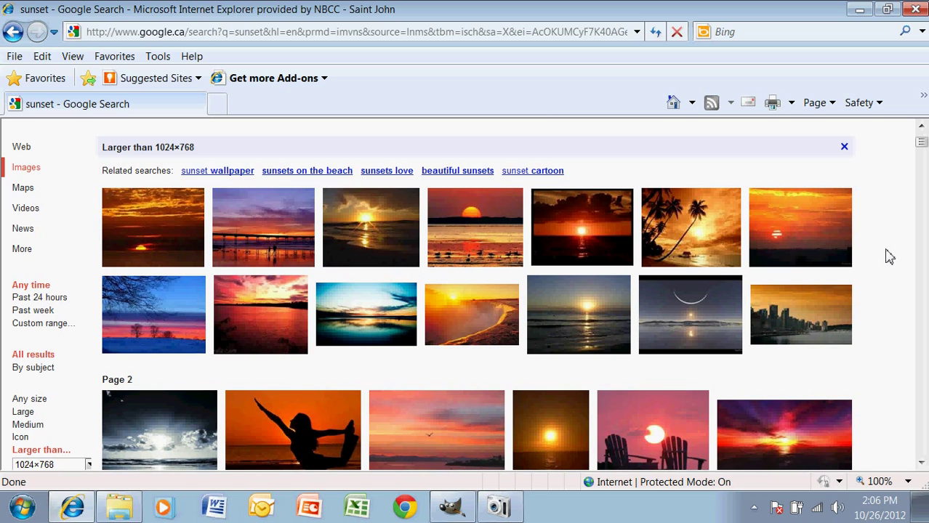
click(469, 312)
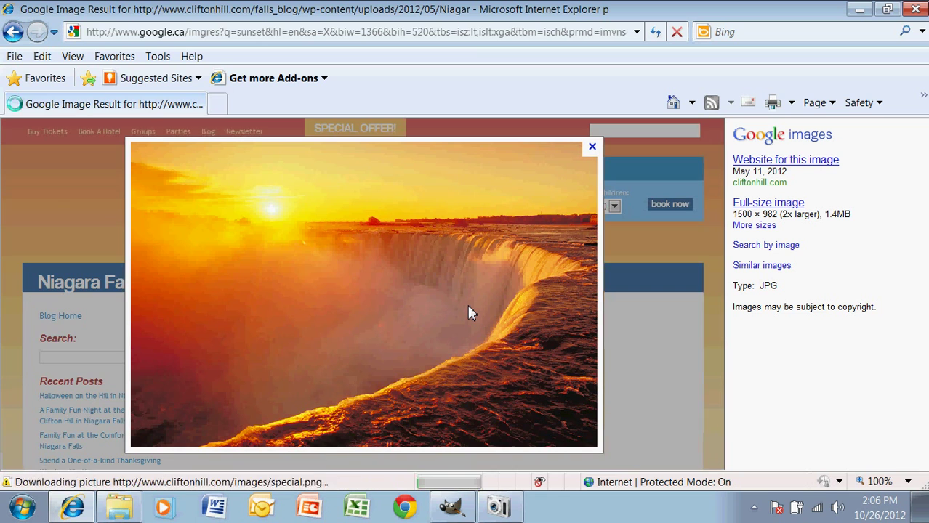
click(786, 205)
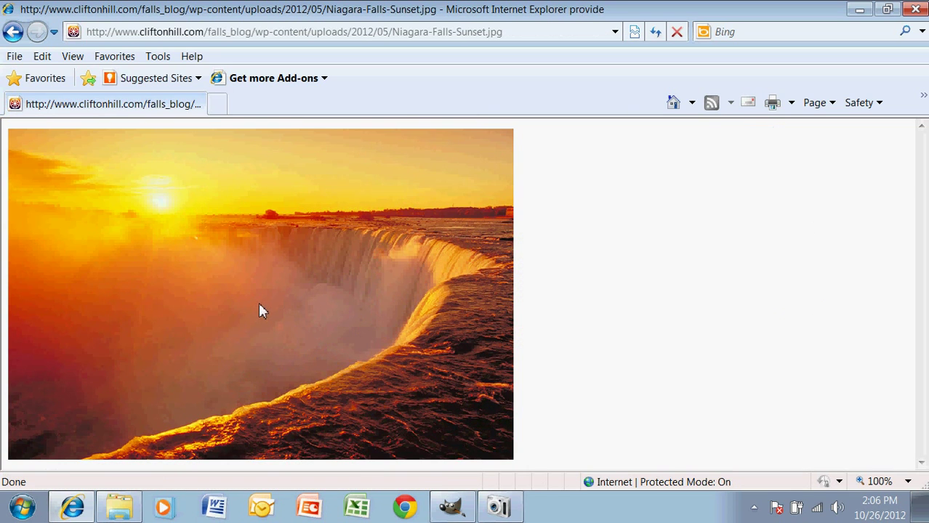
click(260, 311)
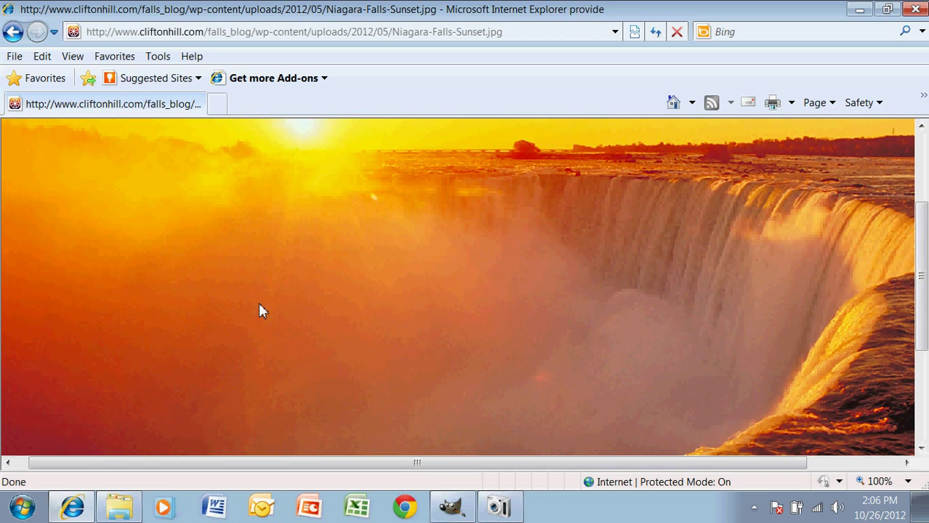
Step: Start saving the Niagara Falls picture to disk and browse to the 07 - Layer Masks folder within Class Demos - Graphics
right_click(434, 247)
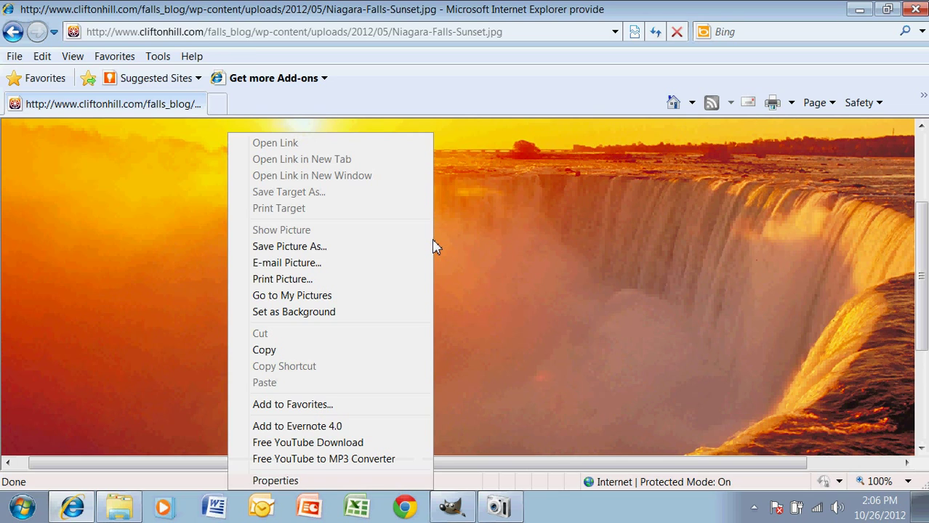
click(289, 246)
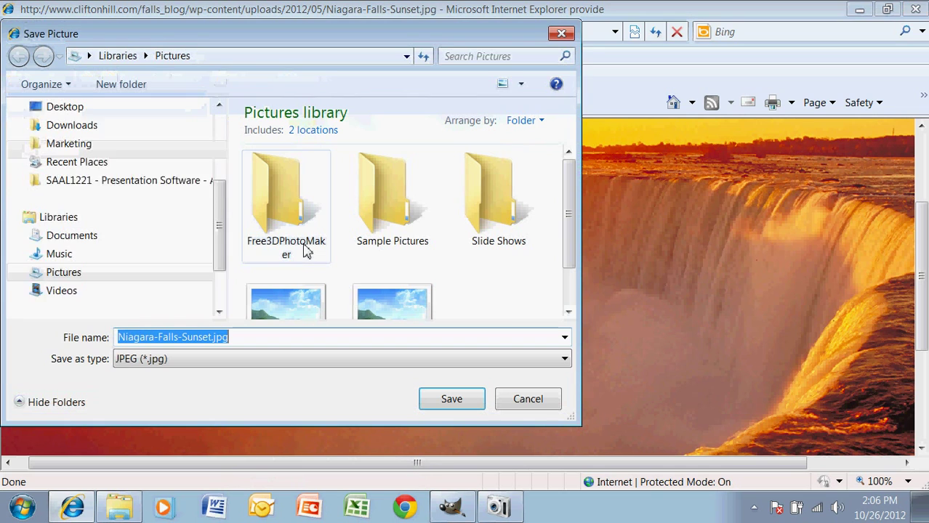
drag(224, 172, 227, 134)
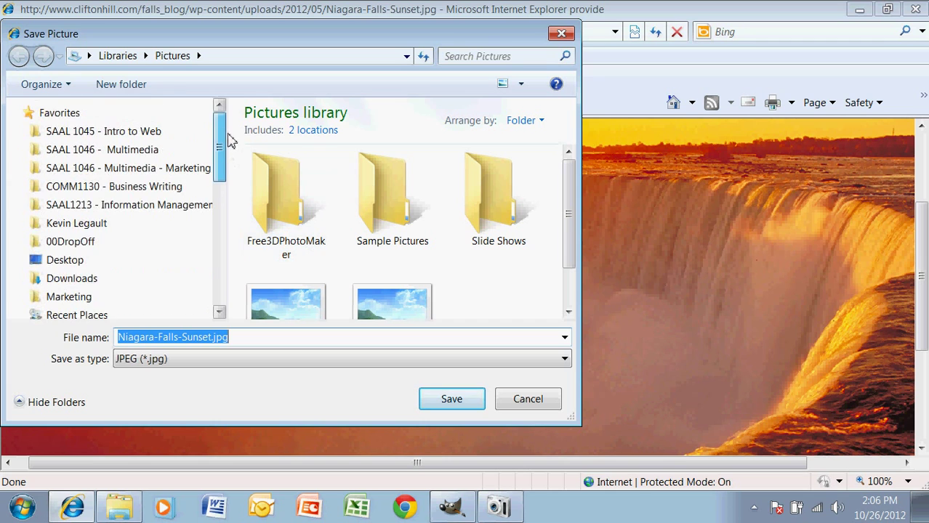
click(153, 167)
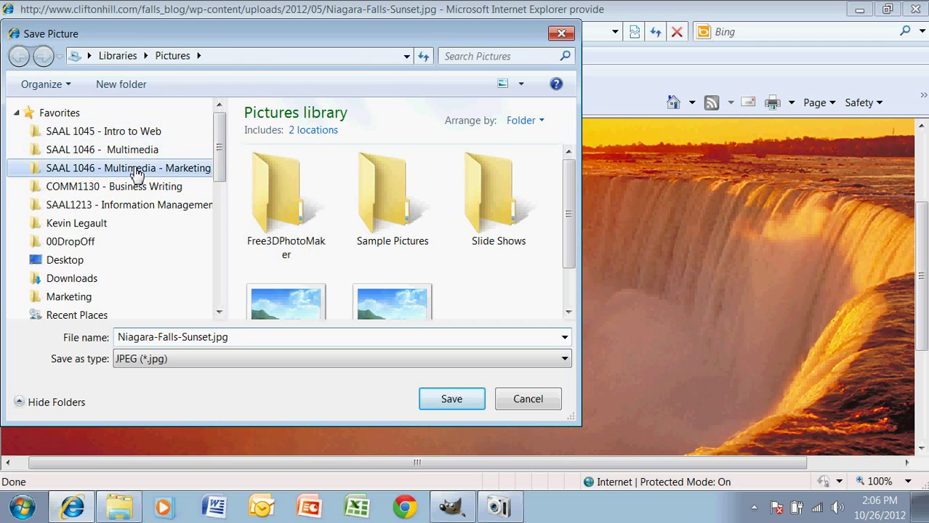
double_click(313, 136)
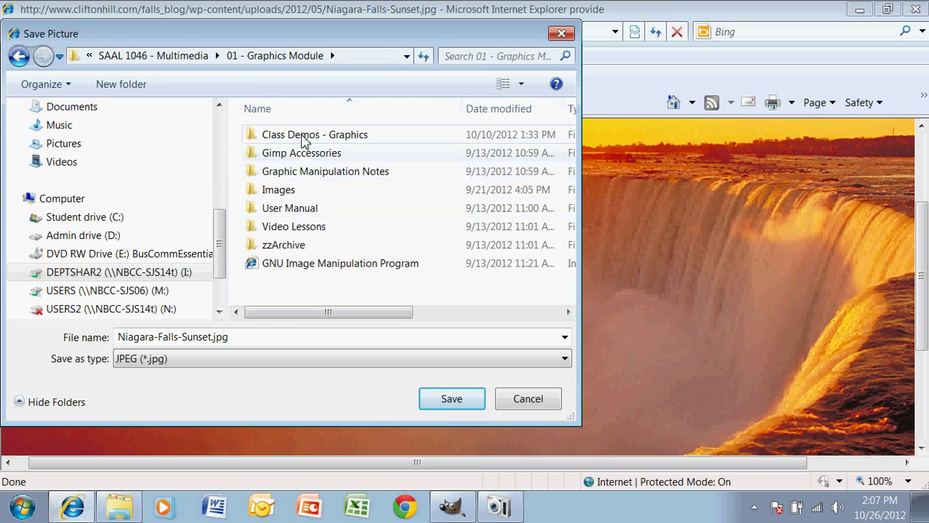
double_click(305, 138)
click(317, 230)
double_click(316, 229)
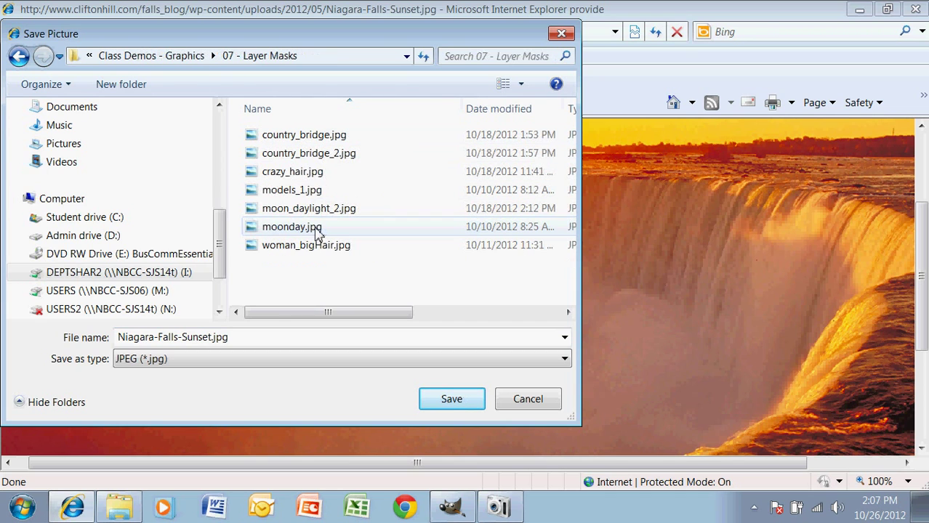
Step: Replace the hyphens in the file name with underscores and save the picture as Niagara_Falls_Sunset.jpg
click(244, 337)
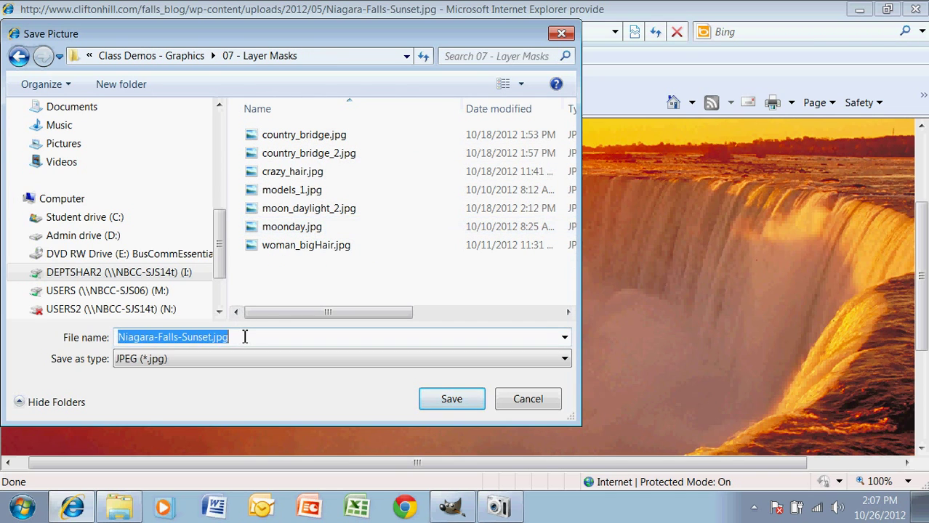
click(161, 337)
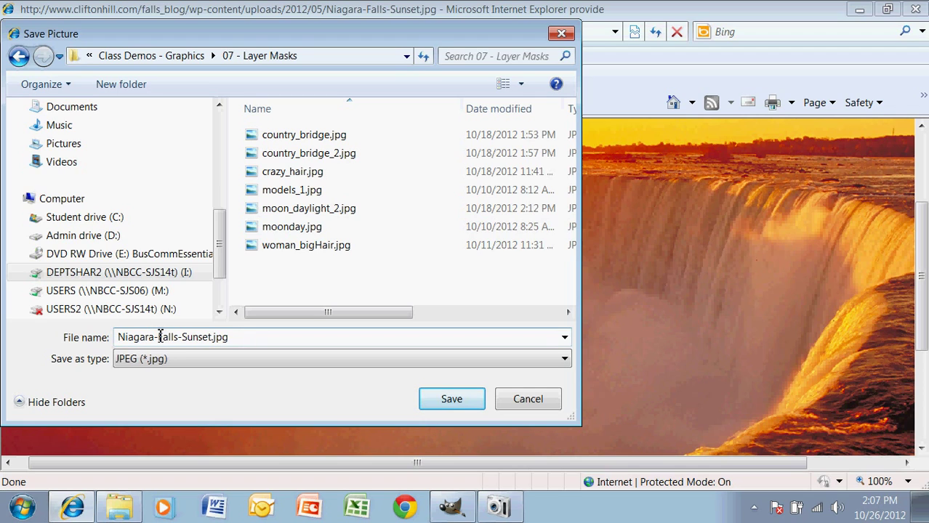
key(BackSpace)
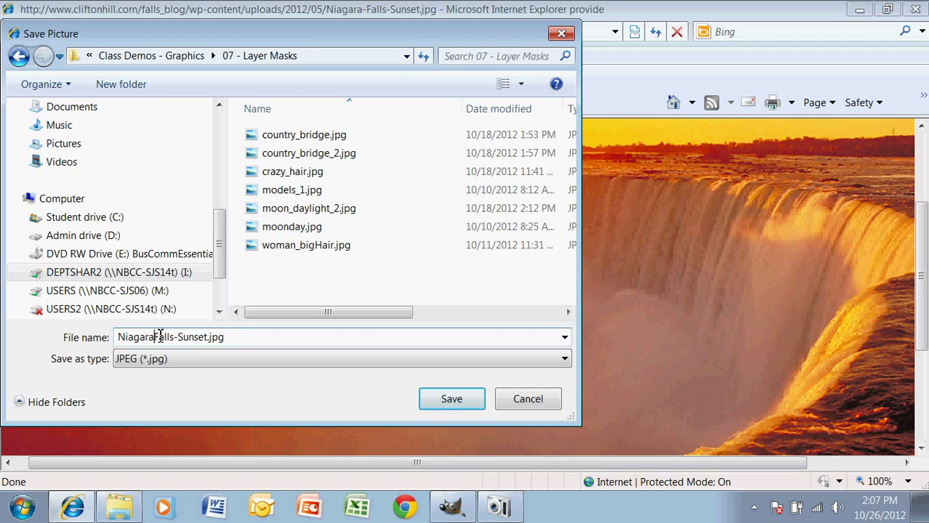
text(_)
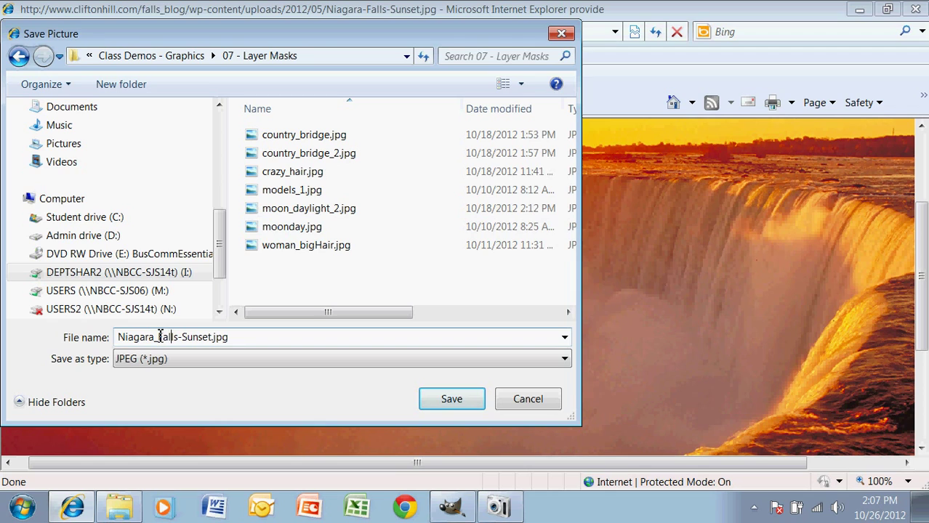
key(BackSpace)
text(_)
click(450, 404)
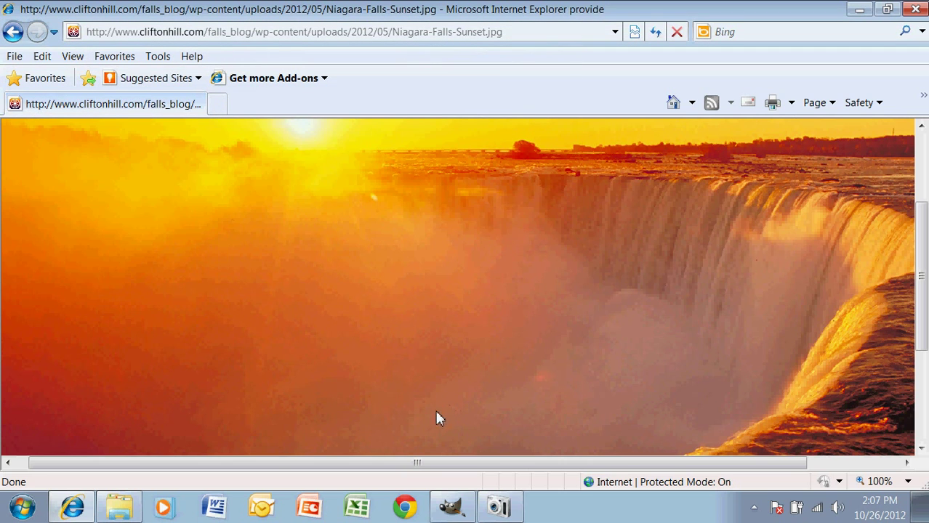
Step: Switch to GIMP and add Niagara_Falls_Sunset.jpg from the 07 - Layer Masks folder window to the woman image as a new layer
click(451, 512)
click(122, 508)
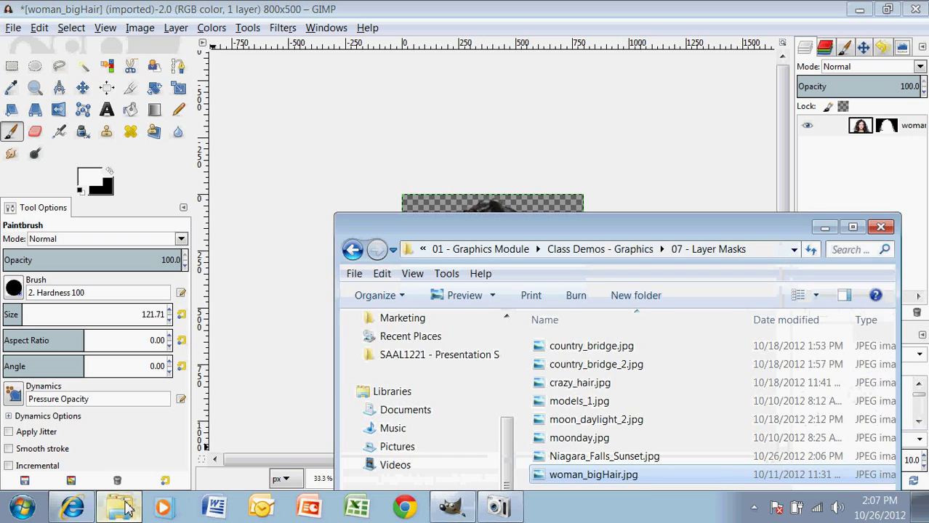
drag(610, 234, 86, 38)
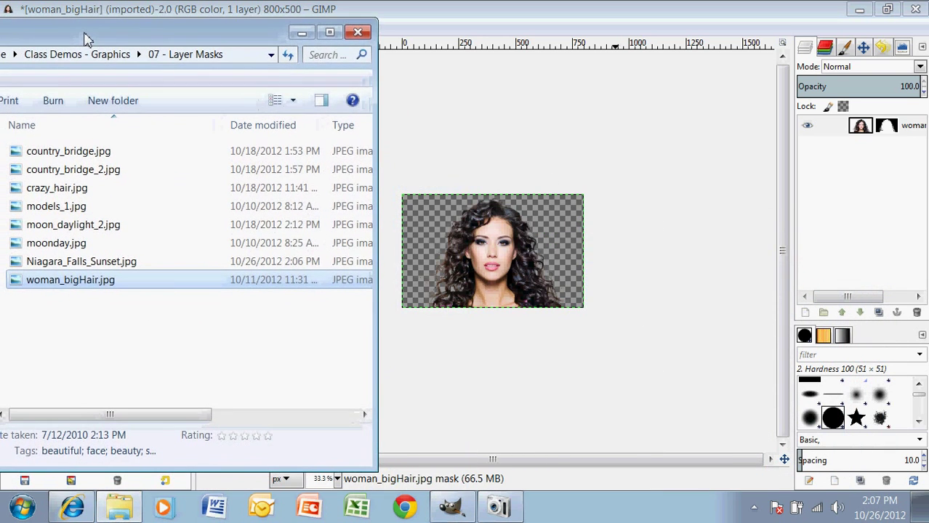
click(120, 266)
drag(121, 266, 562, 253)
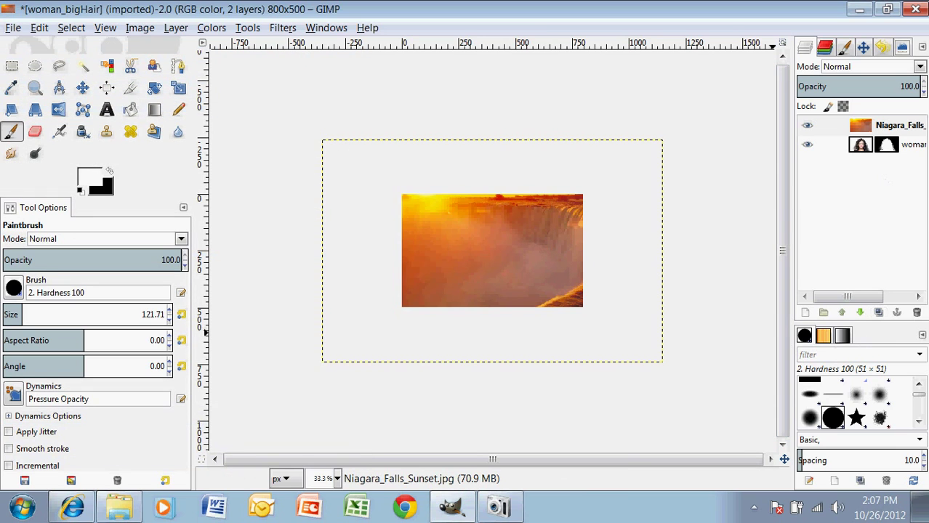
Step: Lower the Niagara Falls layer beneath the woman layer and move it down so the sun and horizon show behind her
click(860, 313)
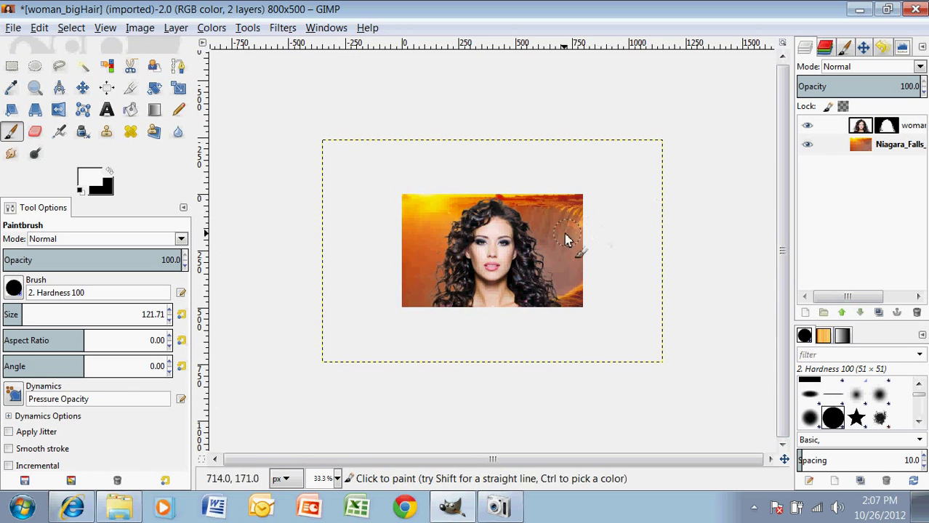
click(84, 91)
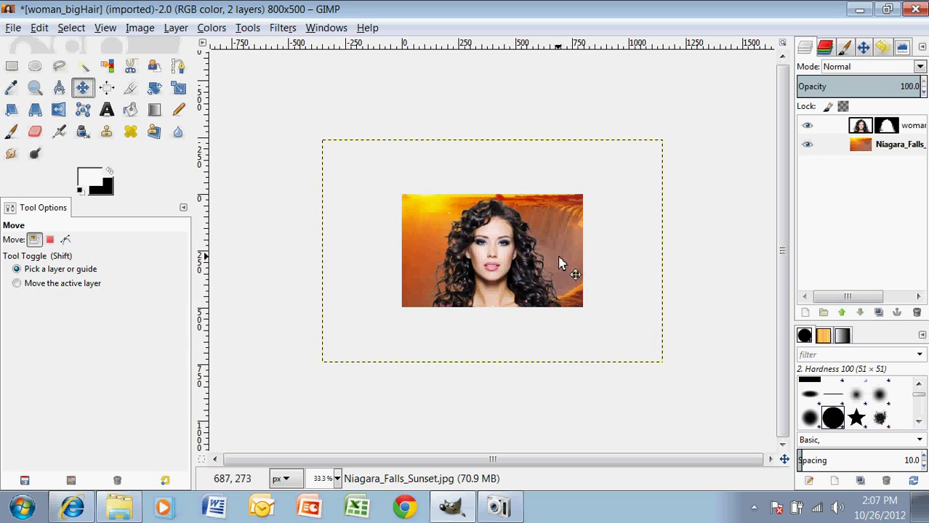
click(557, 256)
drag(557, 255, 549, 278)
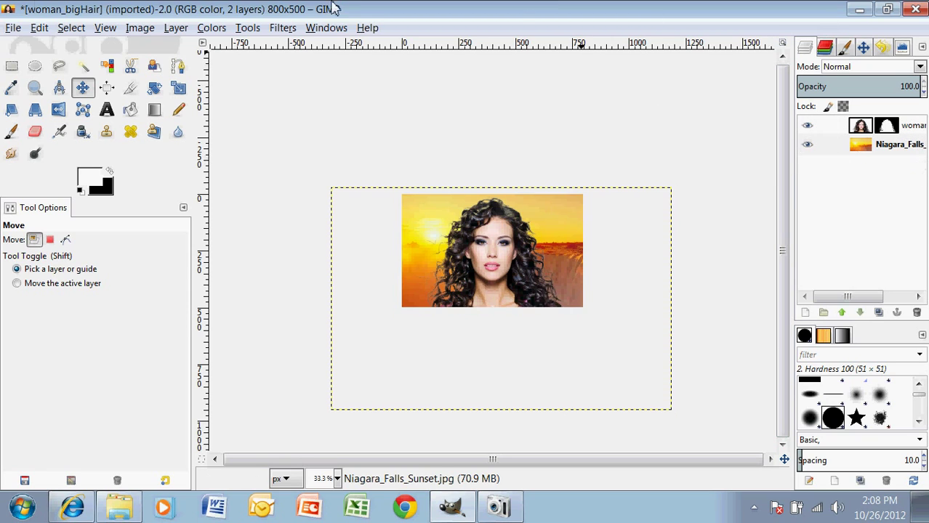
Step: Save the layered composition as model_sunset.xcf in the 07 - Layer Masks folder
click(15, 29)
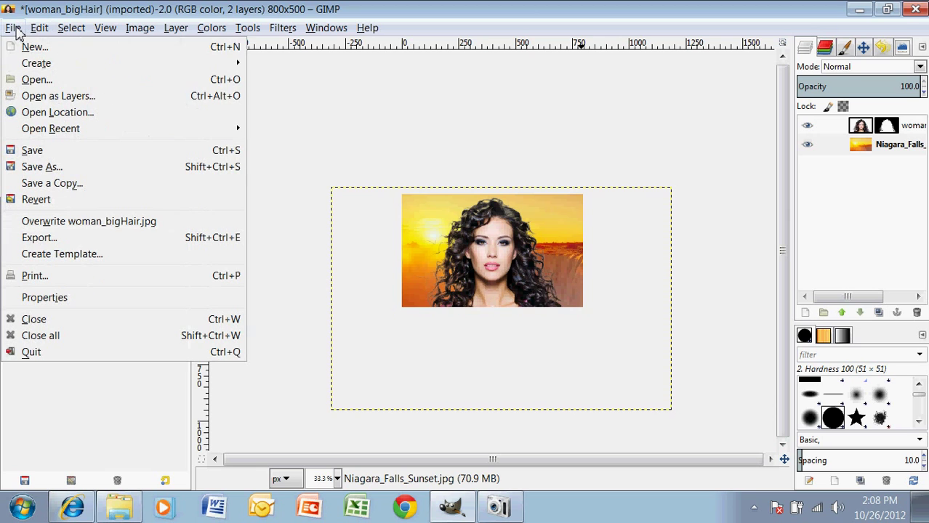
click(64, 169)
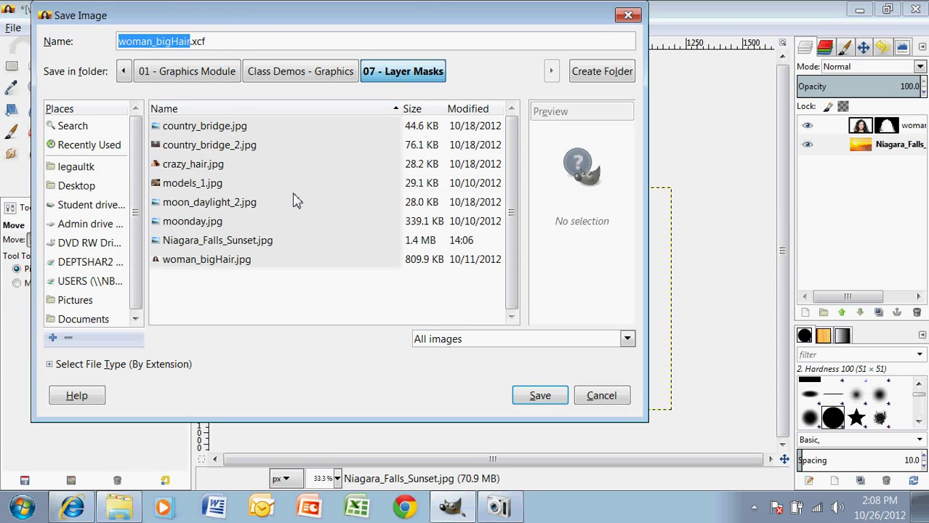
text(model_sunset)
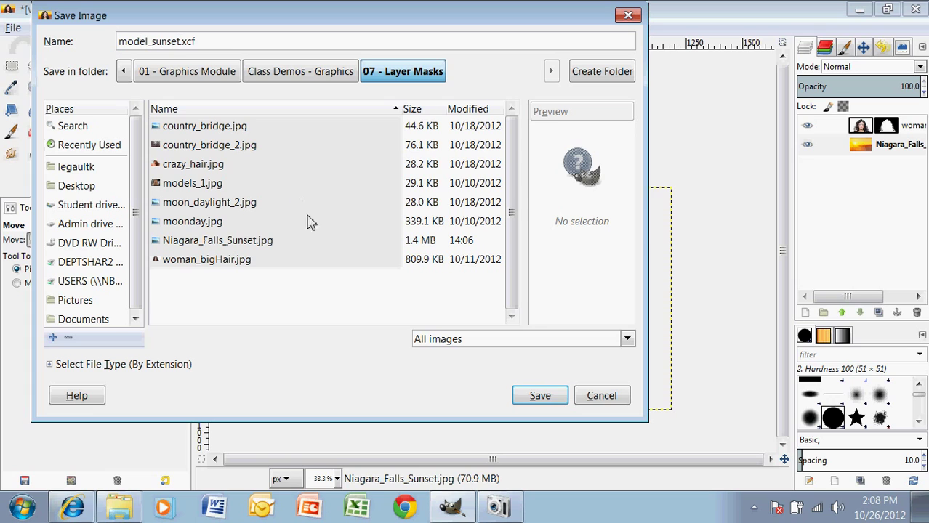
click(541, 396)
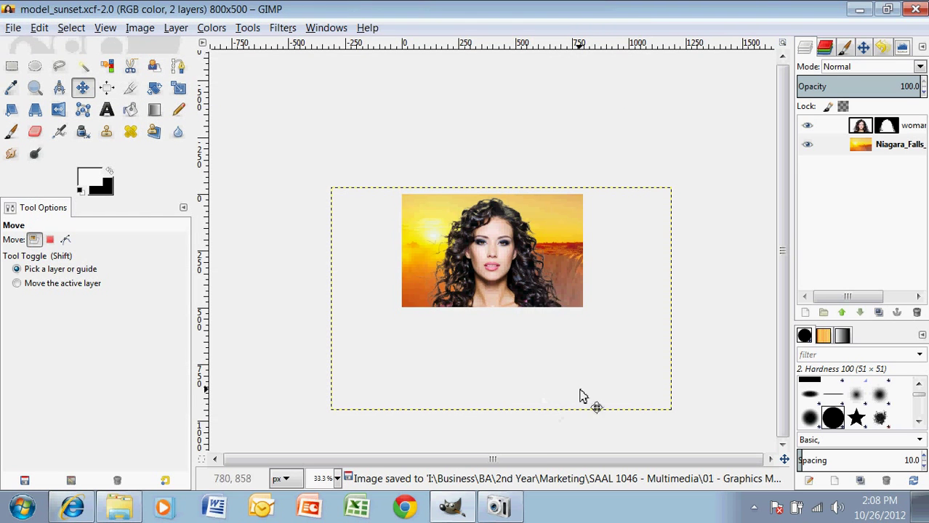
Step: Export the composition as model_sunset.png to the same folder with the default PNG options
click(14, 27)
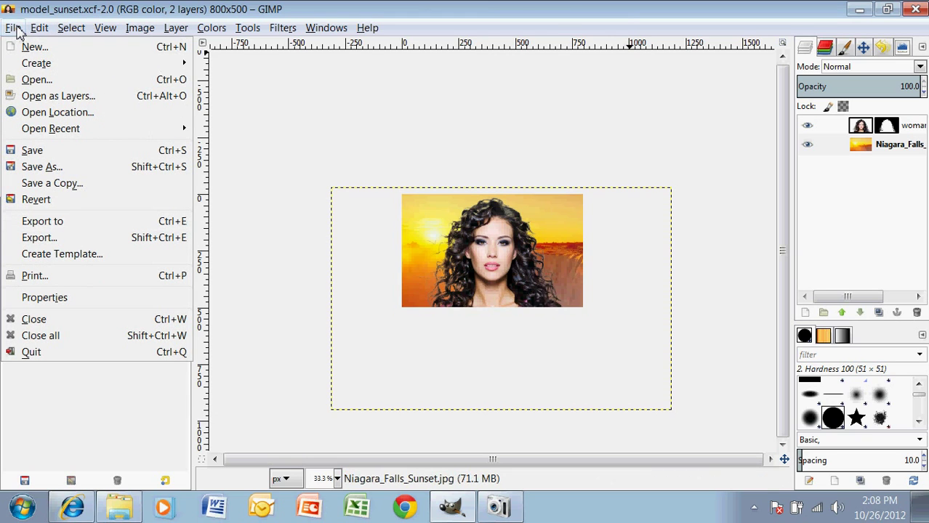
click(58, 240)
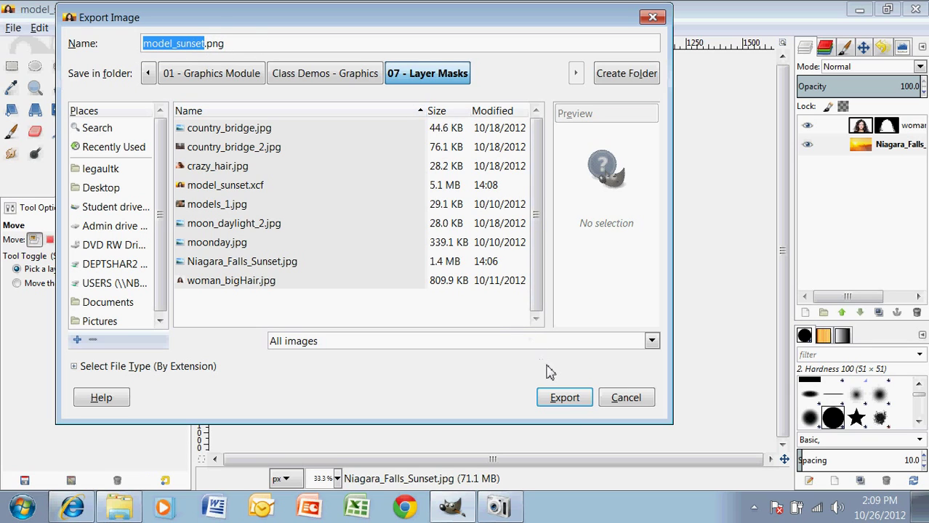
click(569, 404)
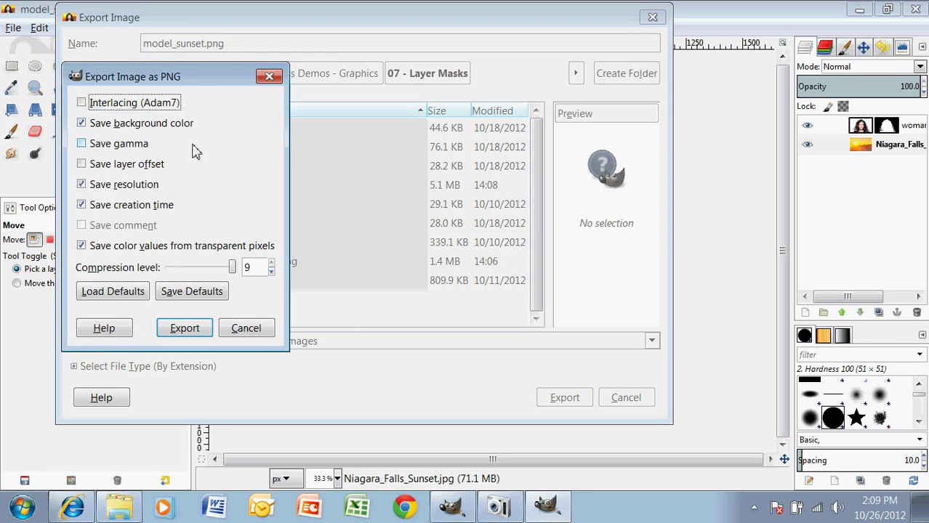
click(191, 331)
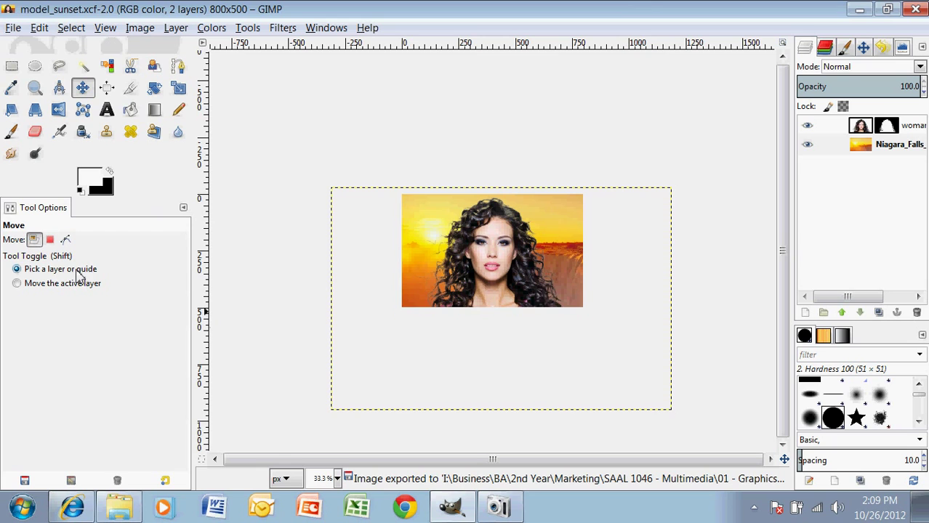
Step: Switch to the 07 - Layer Masks folder window and open model_sunset.png in Windows Photo Viewer to examine the result
click(123, 513)
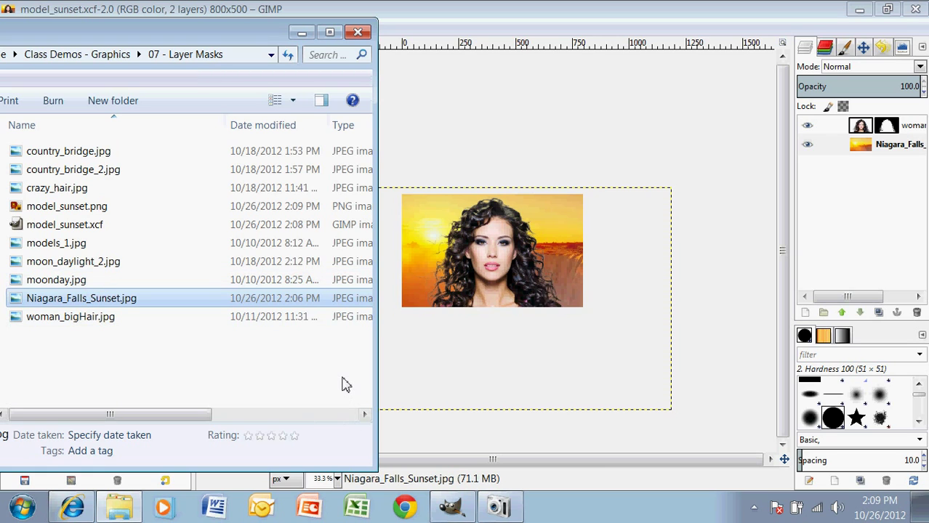
click(80, 210)
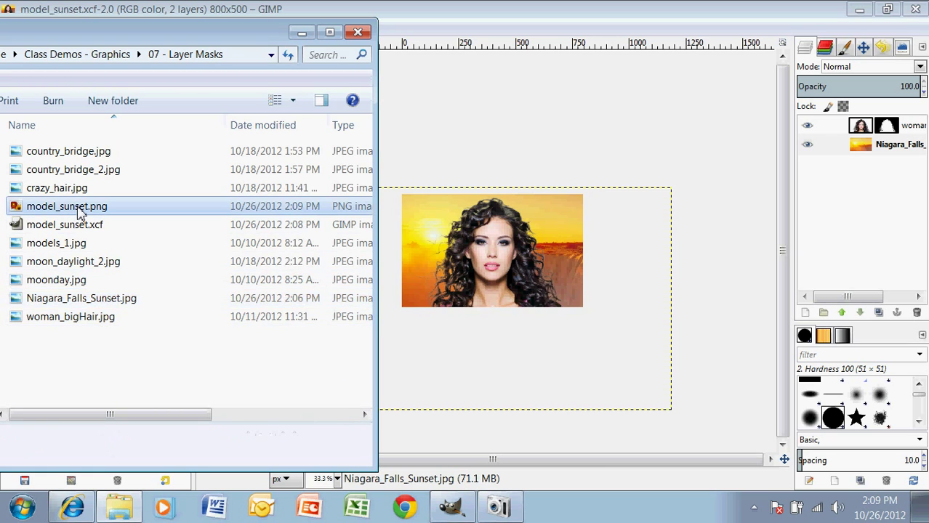
double_click(80, 210)
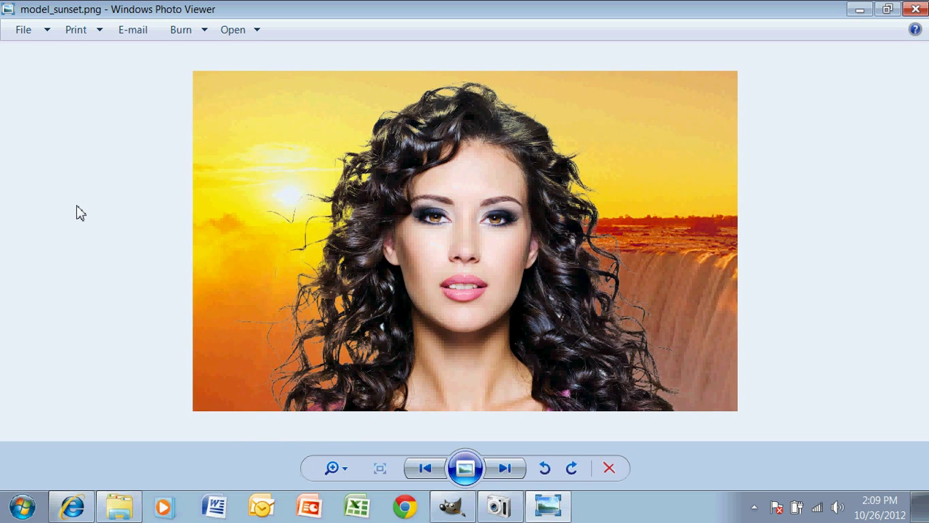